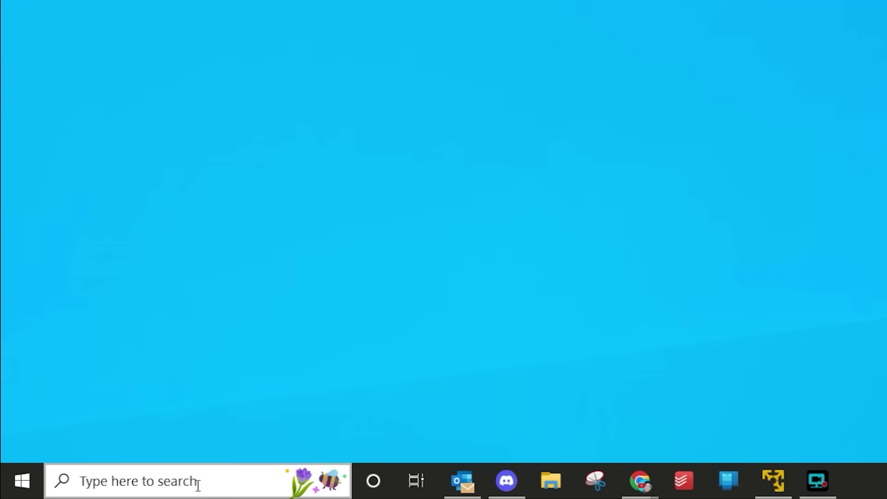
# - Search Windows for "restore" and open the Create a restore point settings
pyautogui.write('res')
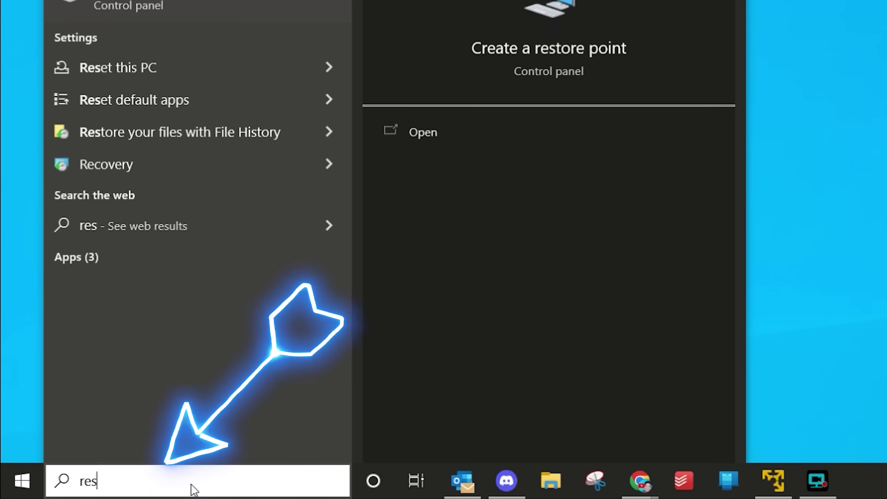
pyautogui.write('tore')
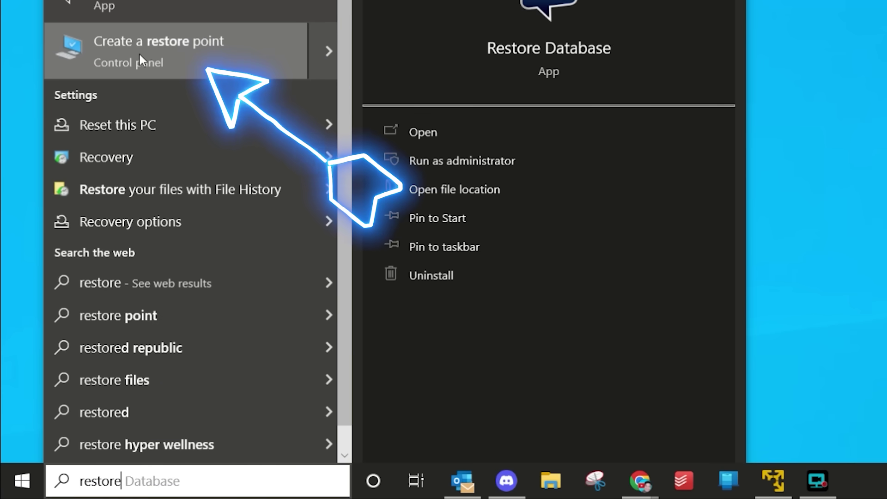
pyautogui.click(182, 51)
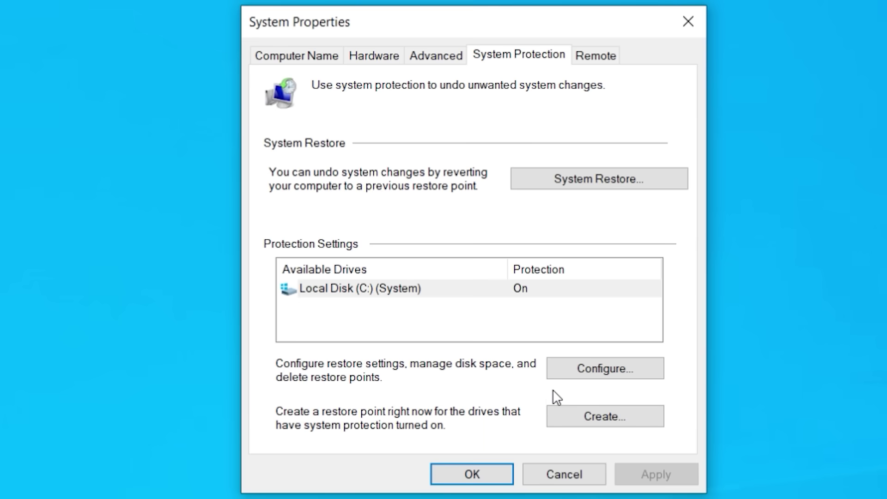
# - Delete all restore points for Local Disk (C:) in its system protection configuration and close that configuration
pyautogui.click(598, 374)
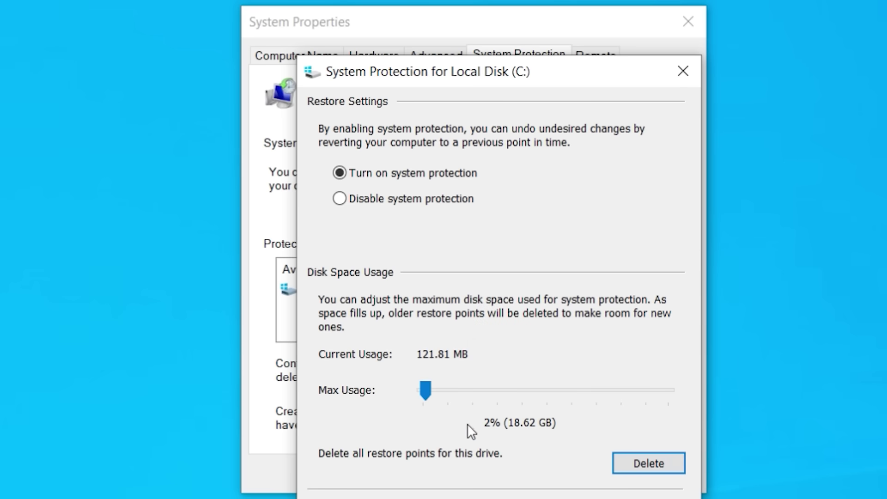
pyautogui.moveTo(425, 390)
pyautogui.mouseDown()
pyautogui.moveTo(620, 394)
pyautogui.moveTo(383, 392)
pyautogui.moveTo(422, 386)
pyautogui.mouseUp()
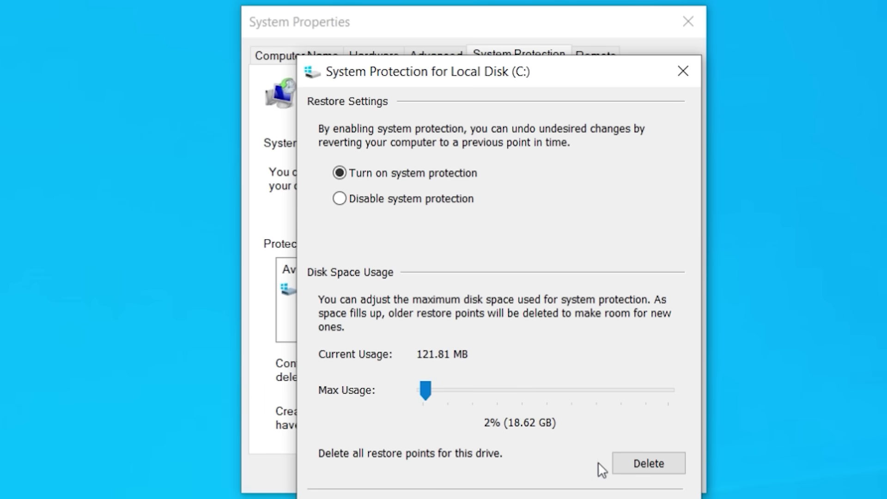
pyautogui.click(641, 462)
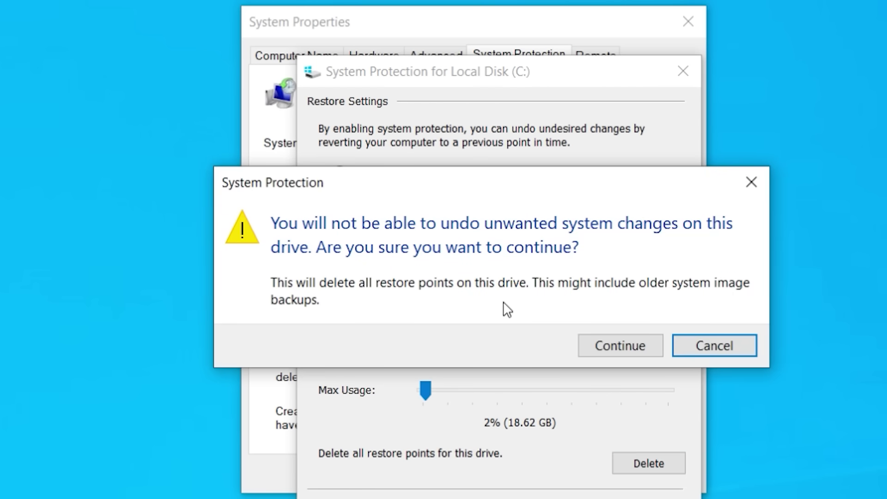
pyautogui.click(621, 346)
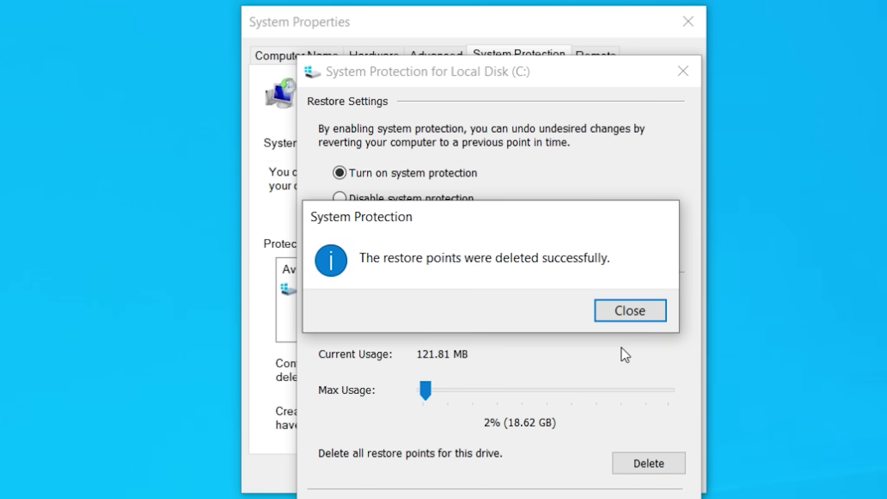
pyautogui.click(643, 312)
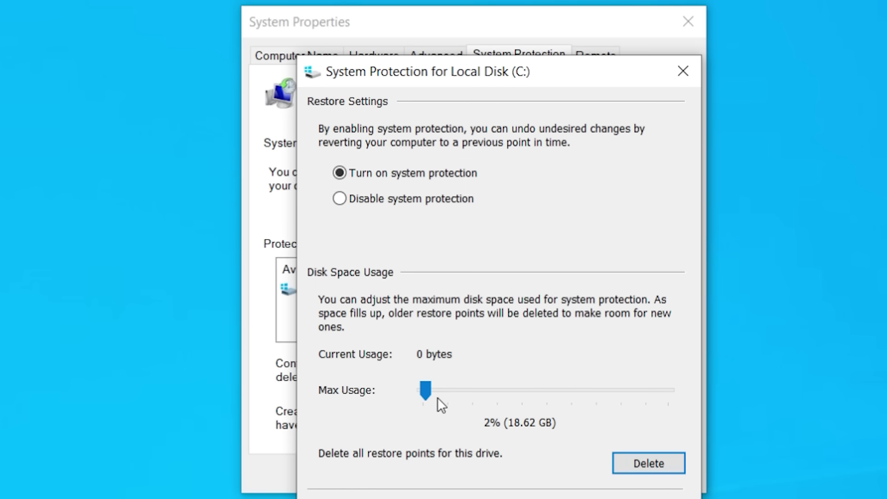
pyautogui.press('Return')
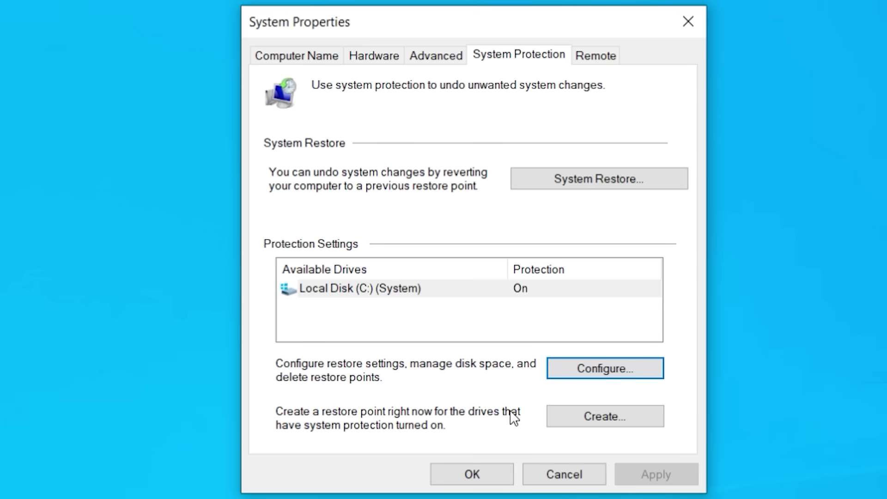
# - Create a new restore point with a description marking it as made before the Temp Cache video
pyautogui.click(580, 424)
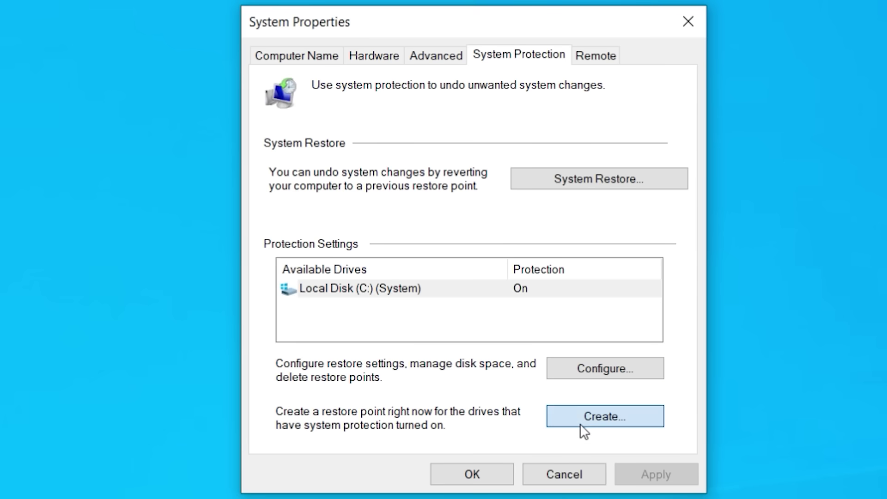
pyautogui.write("Before Liron's Temp Cache Video")
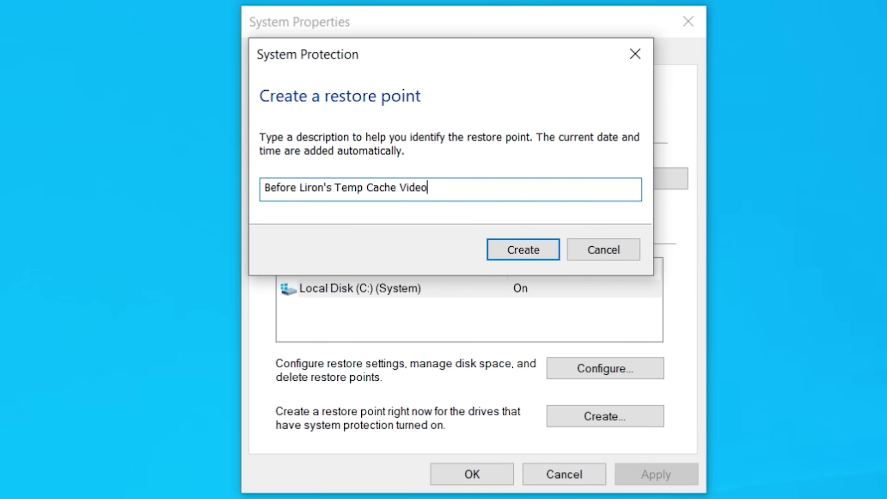
pyautogui.click(518, 251)
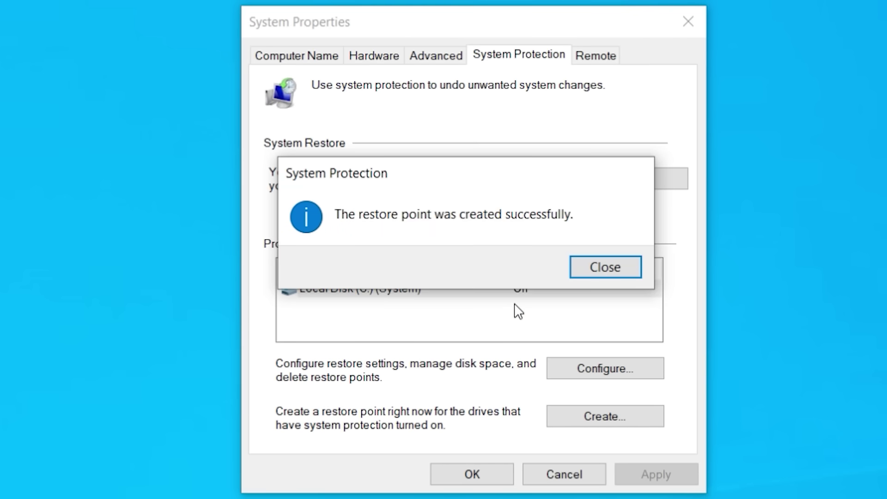
pyautogui.click(629, 269)
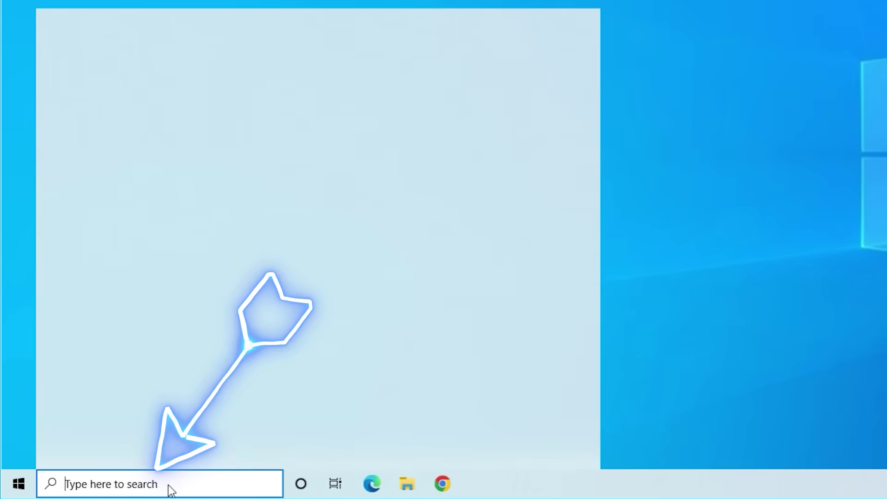
# - Search Windows for %temp% and open the matching file folder
pyautogui.write('%tem')
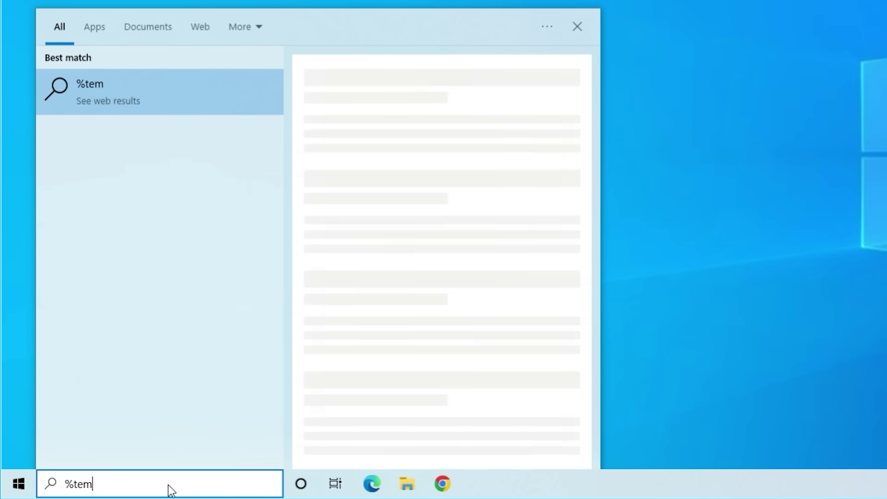
pyautogui.write('p%')
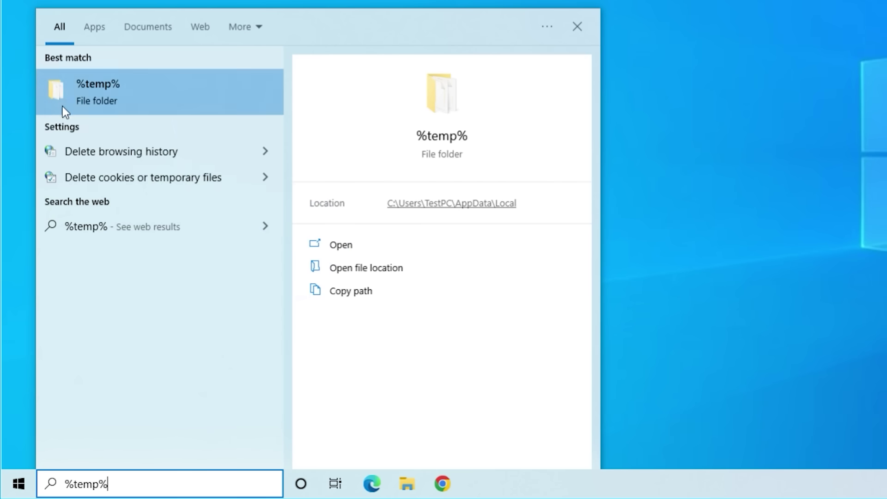
pyautogui.click(76, 99)
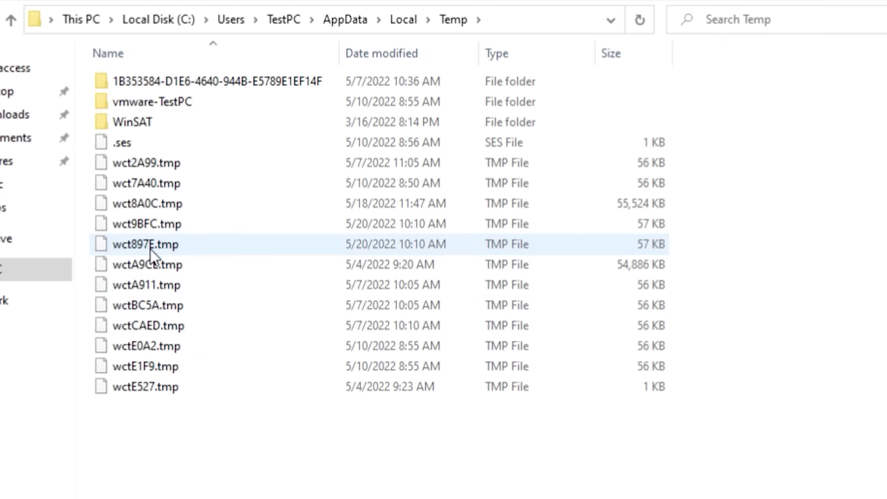
# - Delete all files and folders in the user's Temp folder, granting administrator permission for the WinSAT folder
pyautogui.click(151, 245)
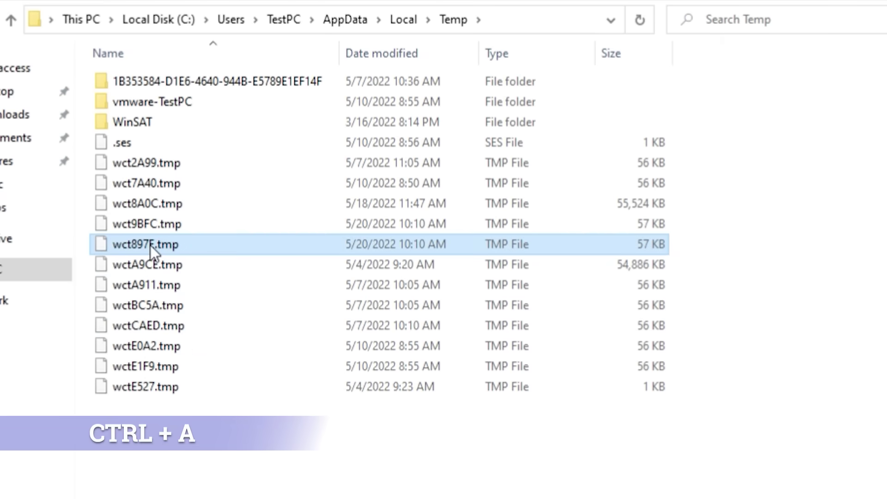
pyautogui.hotkey('ctrl', 'a')
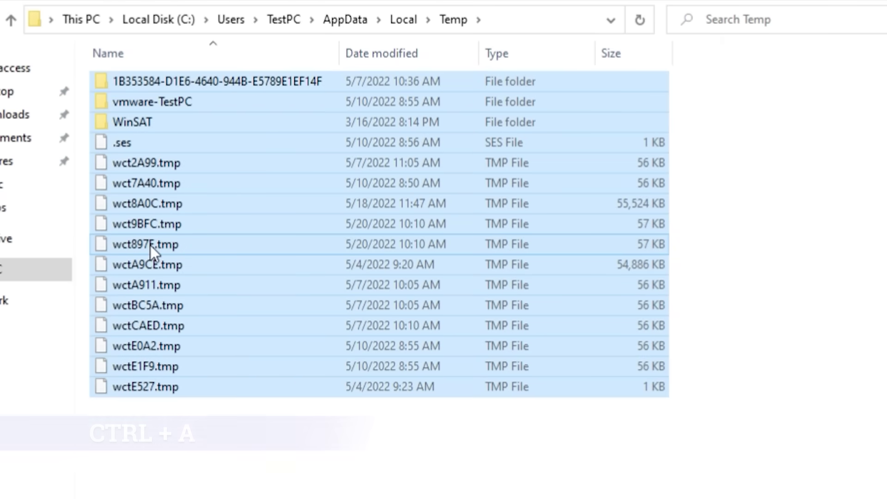
pyautogui.press('Delete')
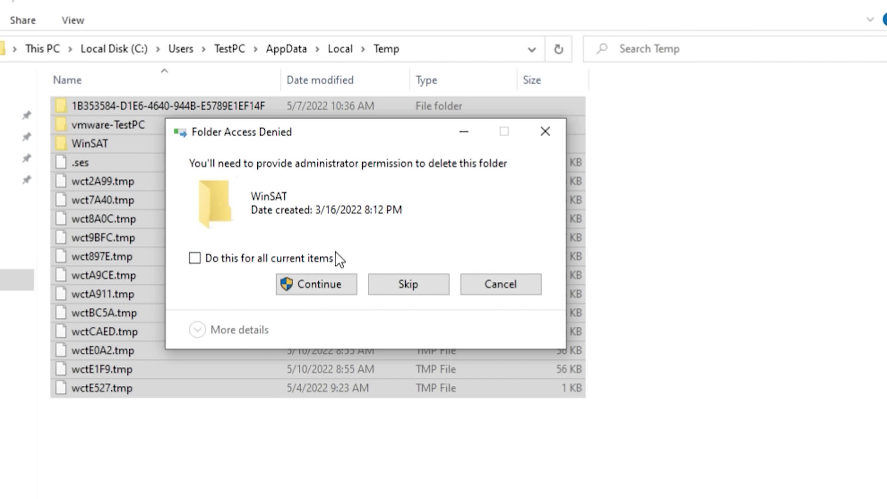
pyautogui.click(329, 283)
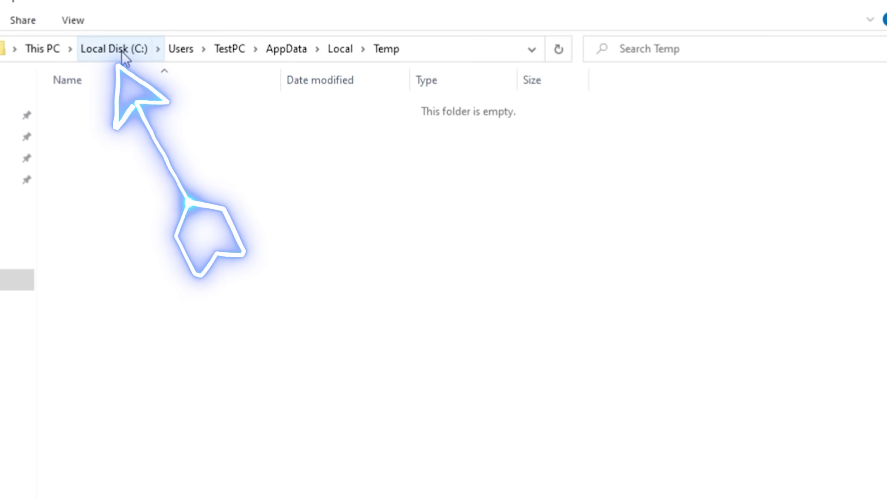
# - Go to the Download folder inside SoftwareDistribution in the Windows folder of Local Disk (C:)
pyautogui.click(122, 50)
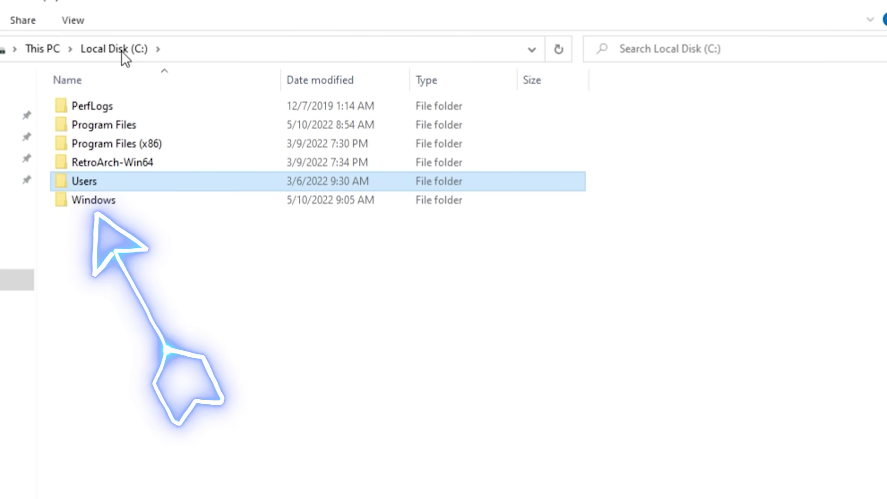
pyautogui.doubleClick(98, 203)
pyautogui.scroll(-8, 238, 350)
pyautogui.scroll(-3, 239, 353)
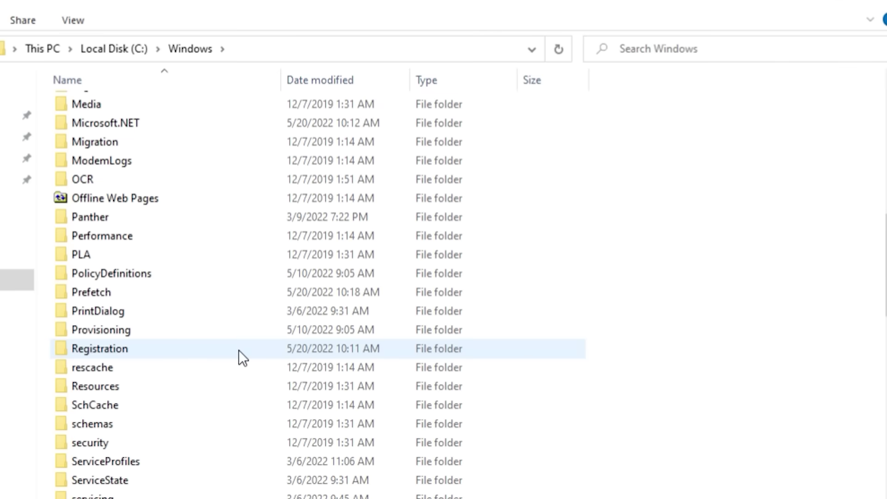
pyautogui.scroll(-4, 238, 350)
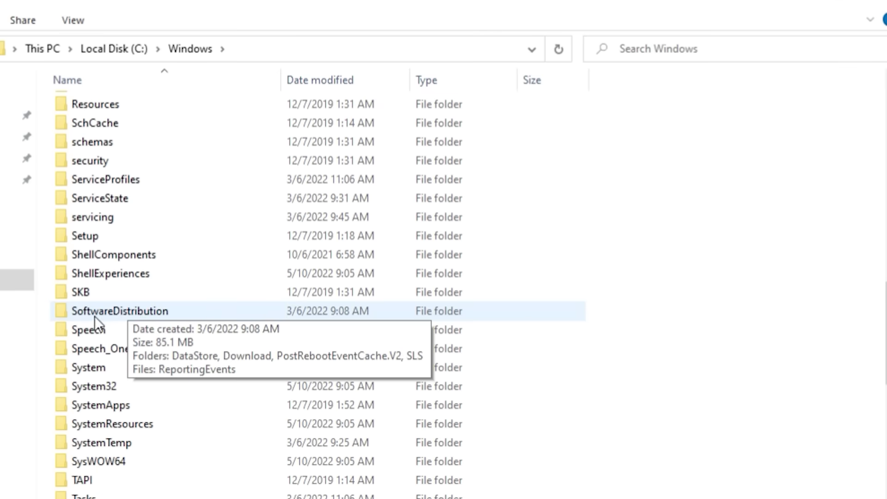
pyautogui.doubleClick(112, 311)
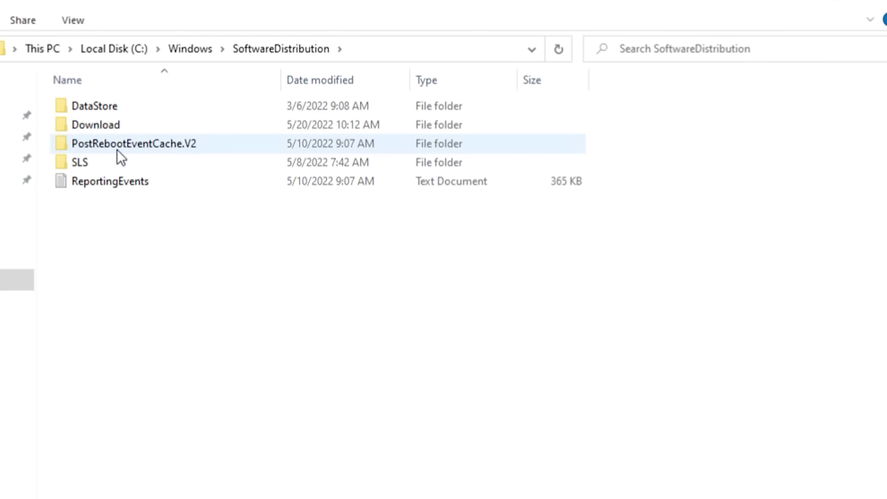
pyautogui.doubleClick(110, 126)
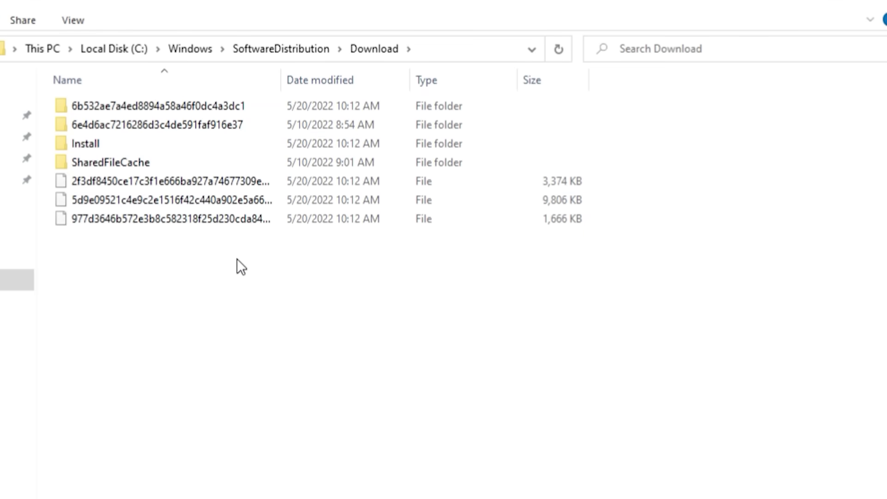
# - Delete everything in the SoftwareDistribution Download folder, granting administrator permission for all current items
pyautogui.hotkey('ctrl', 'a')
pyautogui.press('Delete')
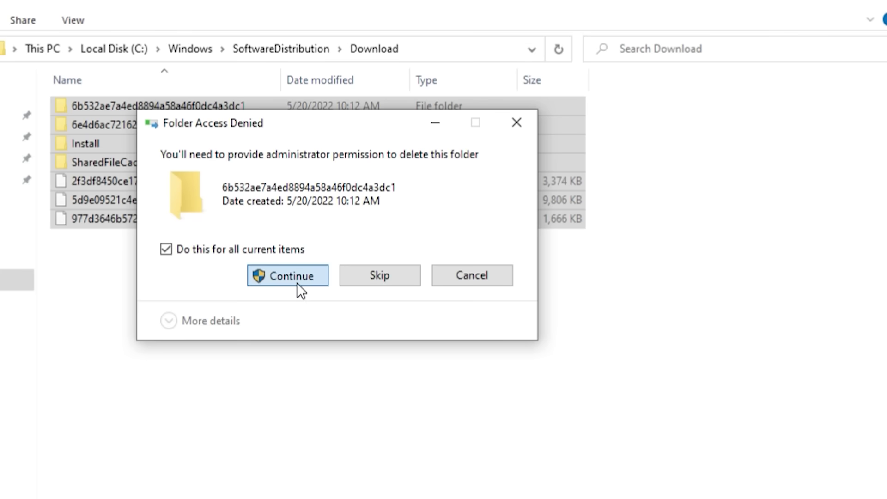
pyautogui.click(296, 283)
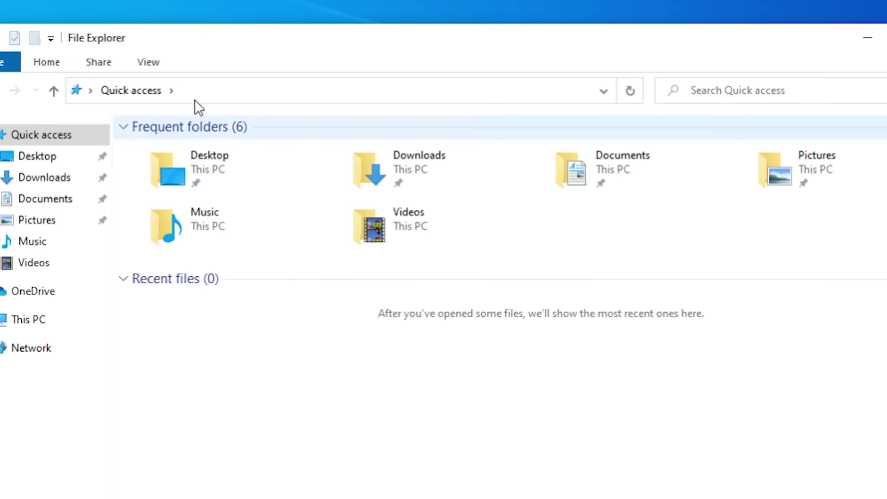
# - Open the folder options of File Explorer
pyautogui.click(149, 62)
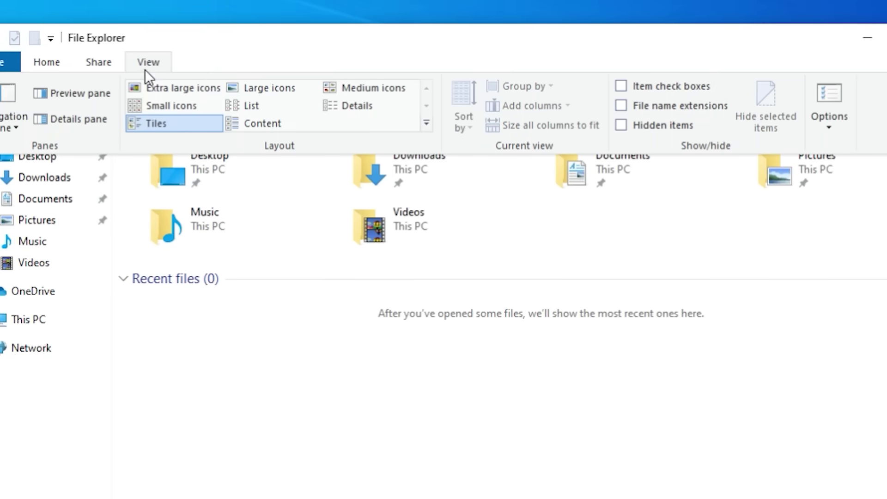
pyautogui.click(830, 94)
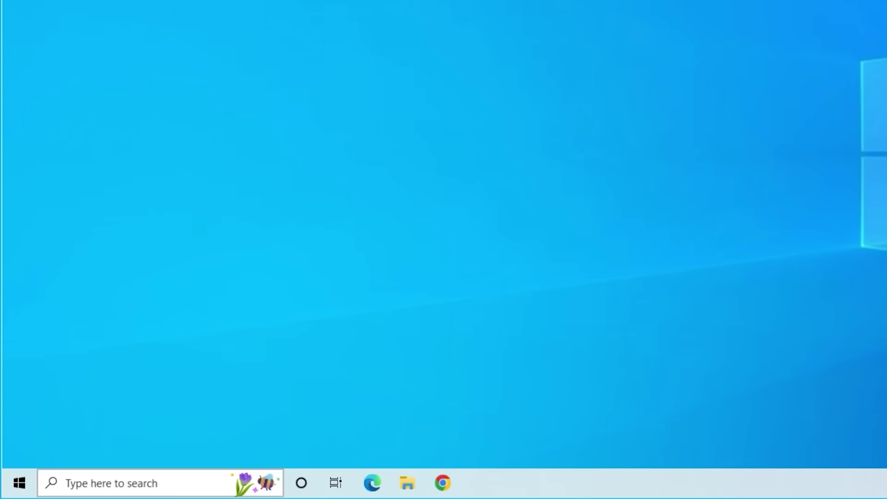
# - Open the Prefetch folder by running "prefetch" from the Run dialog, and grant permanent access to it
pyautogui.click(243, 481)
pyautogui.write('run')
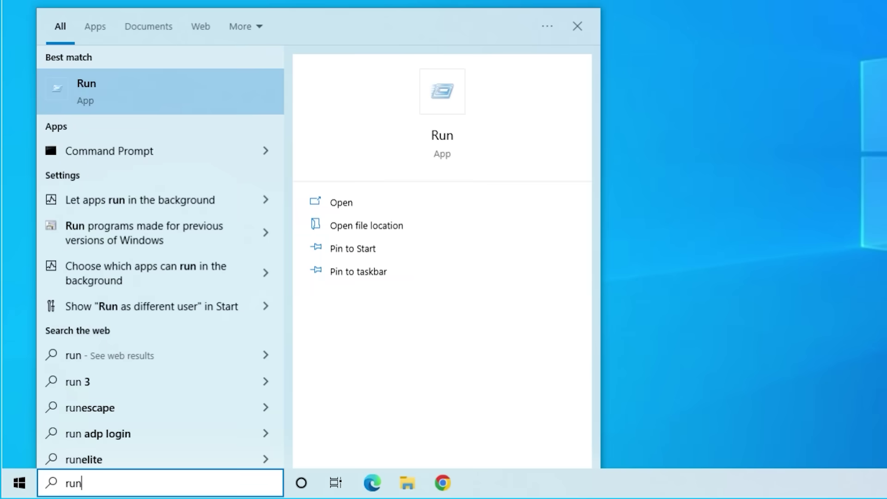
pyautogui.press('Return')
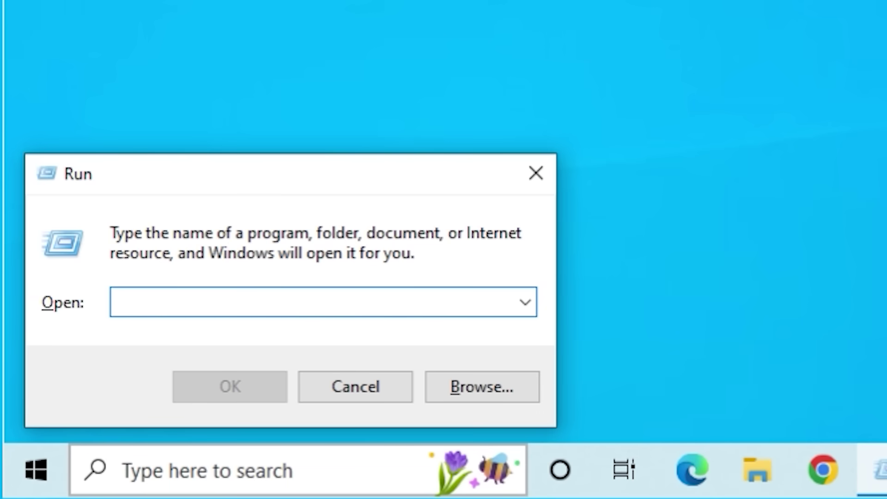
pyautogui.write('pref')
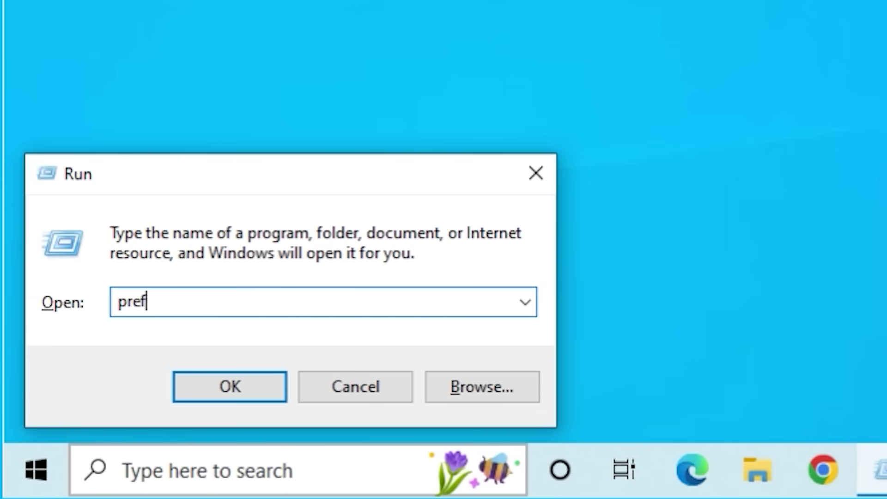
pyautogui.write('etch')
pyautogui.press('Return')
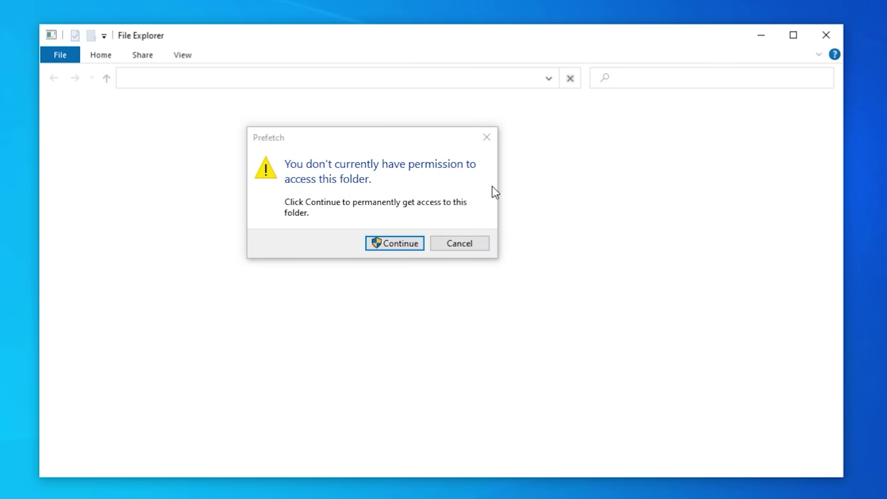
pyautogui.click(398, 245)
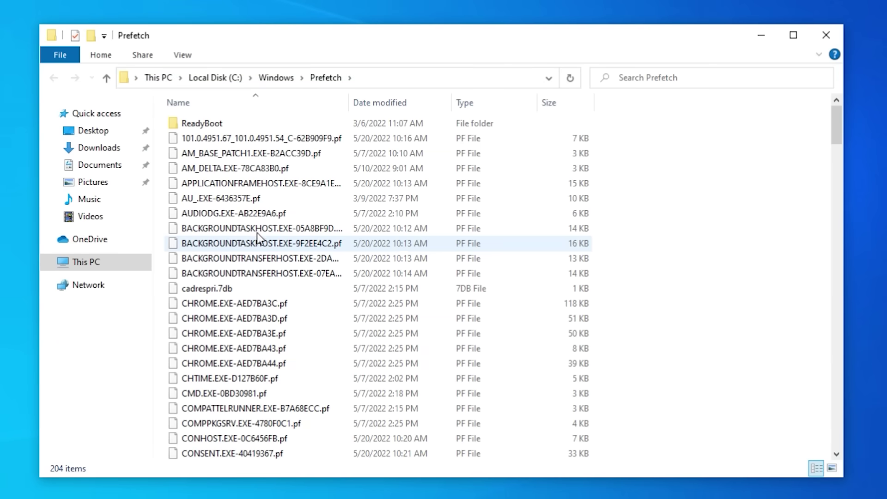
# - Delete everything in the Prefetch folder, skipping the PfPre_a7e1d9f9.mkd file that is in use
pyautogui.scroll(-8, 278, 286)
pyautogui.scroll(-20, 282, 268)
pyautogui.hotkey('ctrl', 'a')
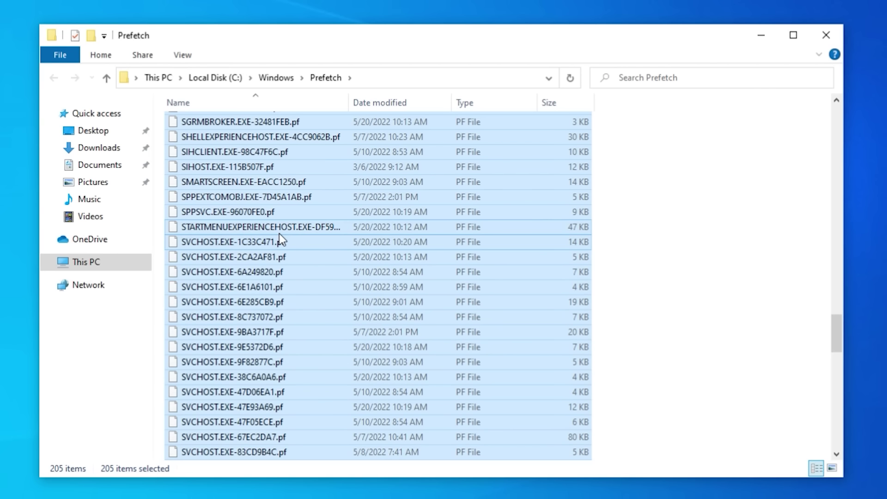
pyautogui.press('Delete')
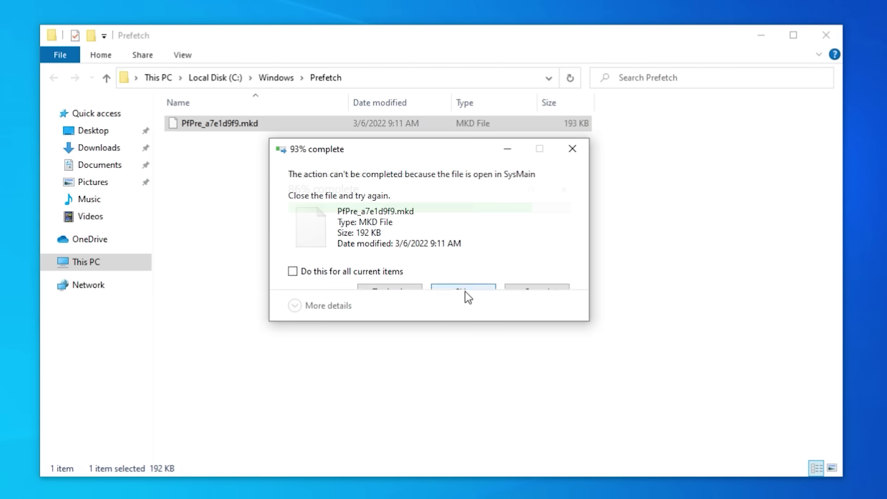
pyautogui.click(524, 334)
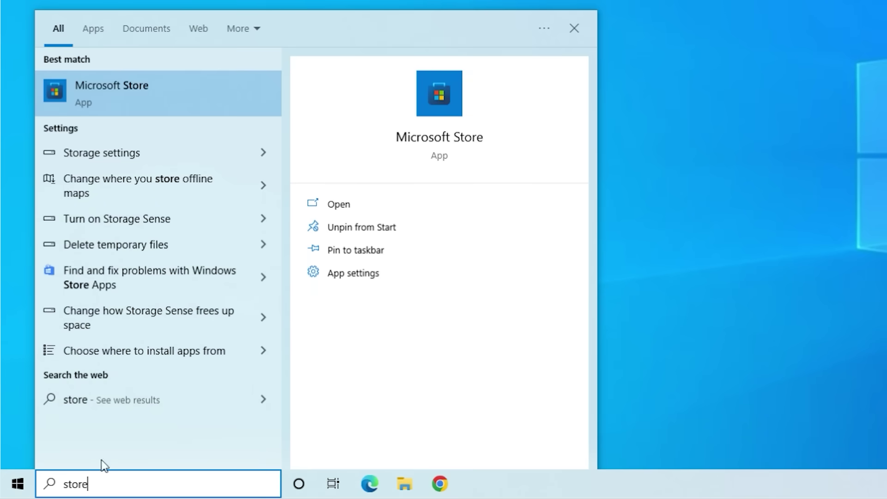
# - Find Microsoft Store by searching Windows for "store" and open it
pyautogui.click(131, 83)
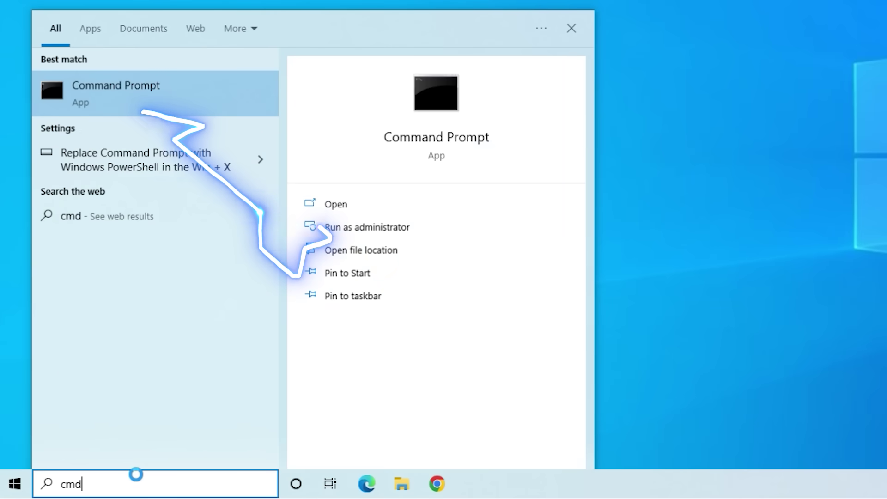
# - Clear the Microsoft Store cache by running WSreset.exe in an administrator Command Prompt, and check the Store's Gaming section
pyautogui.rightClick(157, 103)
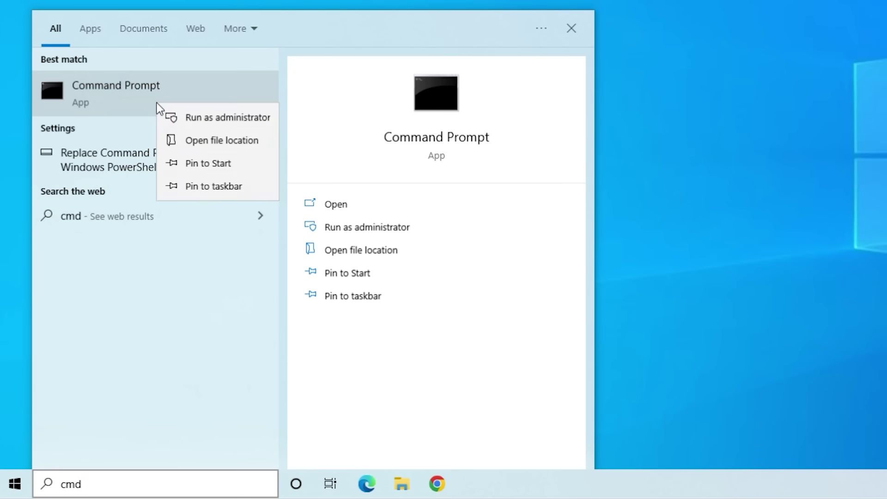
pyautogui.click(180, 116)
pyautogui.write('W')
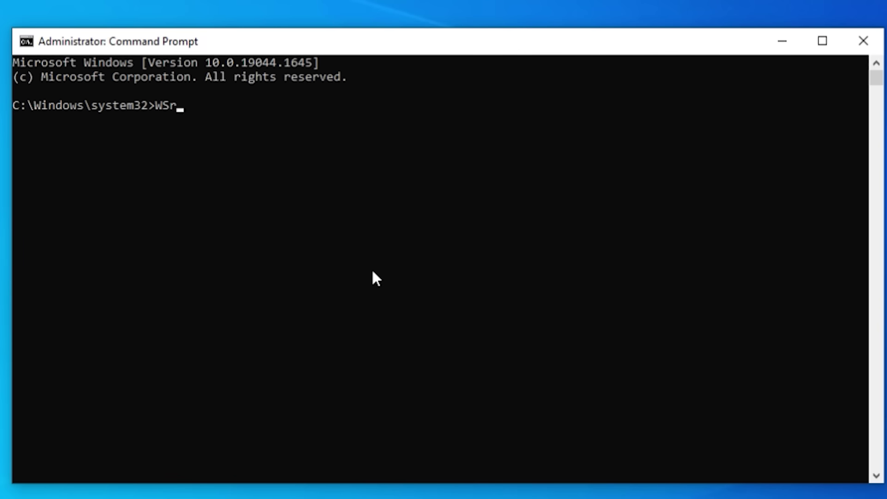
pyautogui.write('Sreset.e')
pyautogui.press('Return')
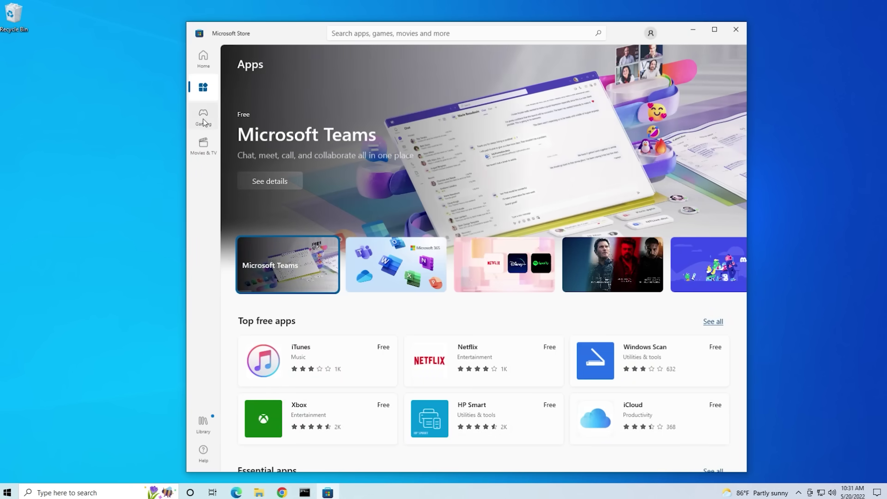
pyautogui.click(203, 118)
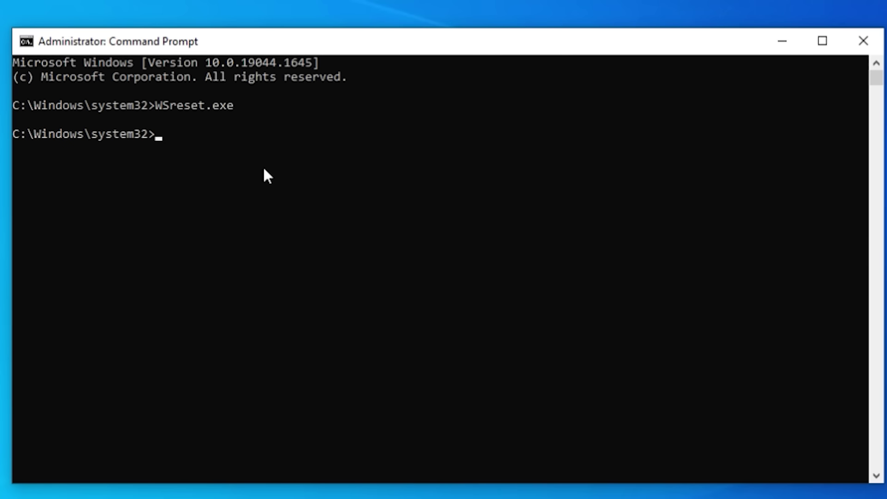
# - Flush the DNS cache by running "ipconfig /flushdns" in the administrator Command Prompt
pyautogui.write('ipconfig /flus')
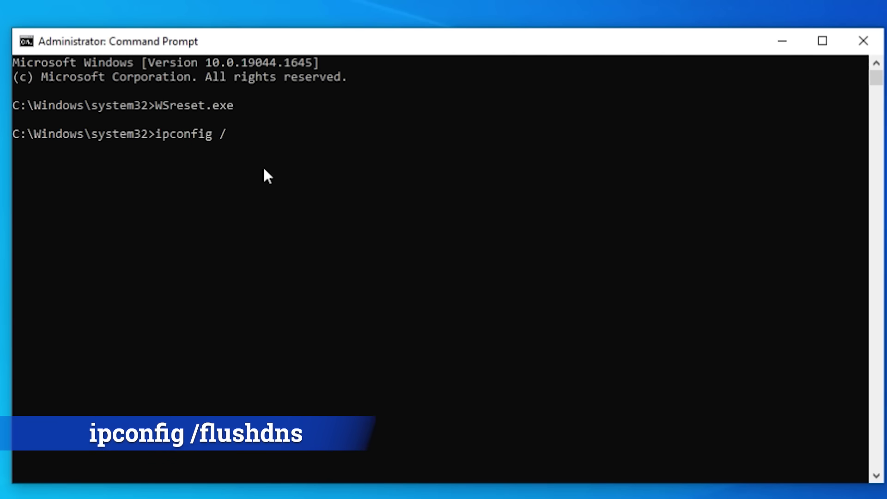
pyautogui.write('hdns')
pyautogui.press('Return')
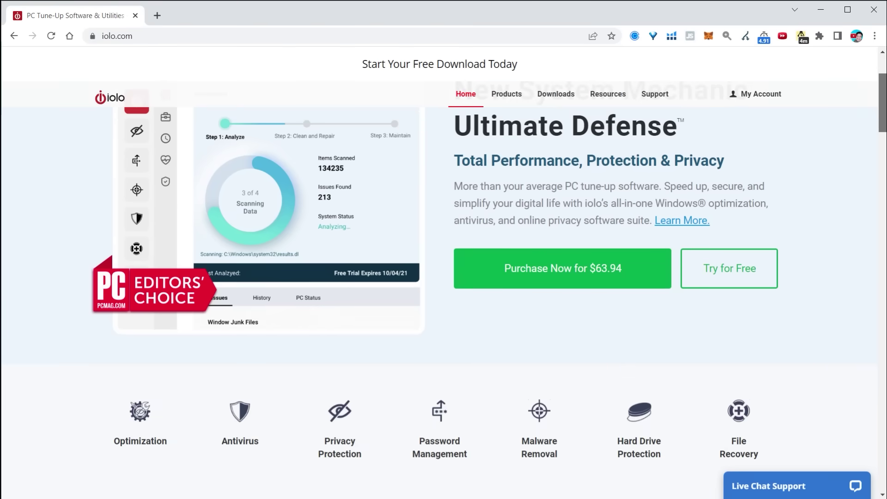
# - Switch to Chrome and look through the System Mechanic features and benchmarks on the iolo.com home page
pyautogui.scroll(-4, 439, 277)
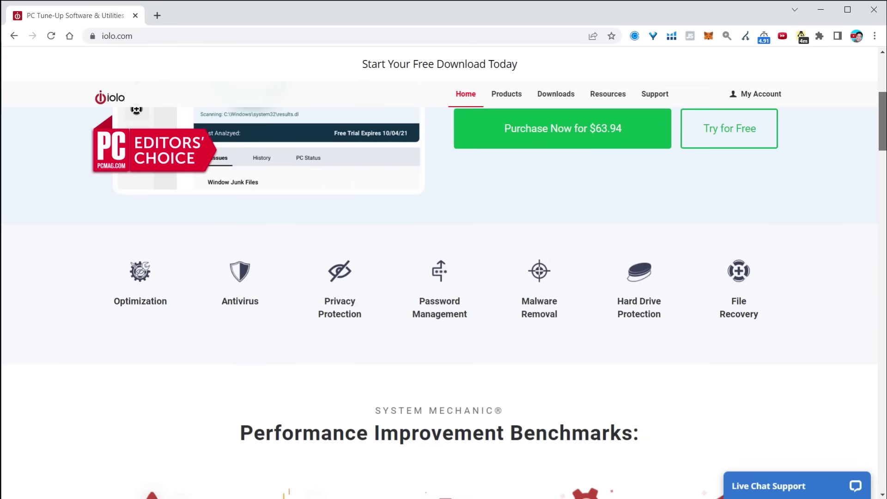
pyautogui.scroll(-1, 438, 277)
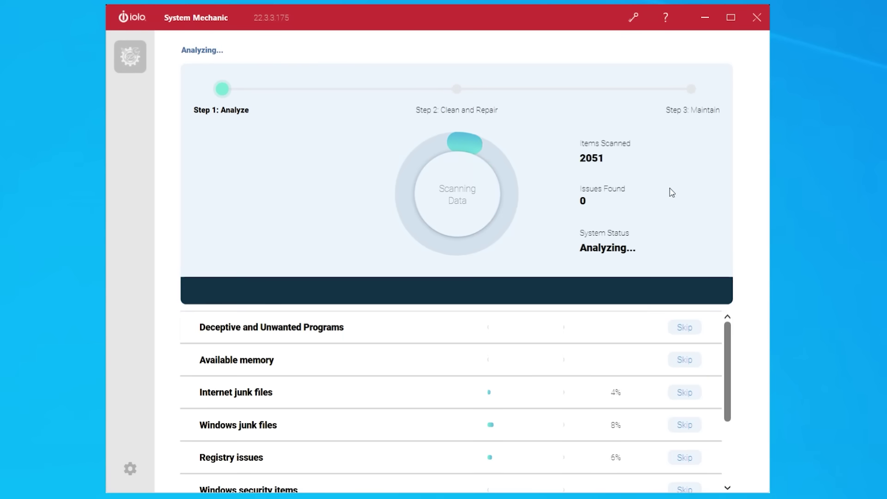
# - Switch to System Mechanic and review the system analysis items, including the individual categories under Registry issues
pyautogui.scroll(-3, 730, 394)
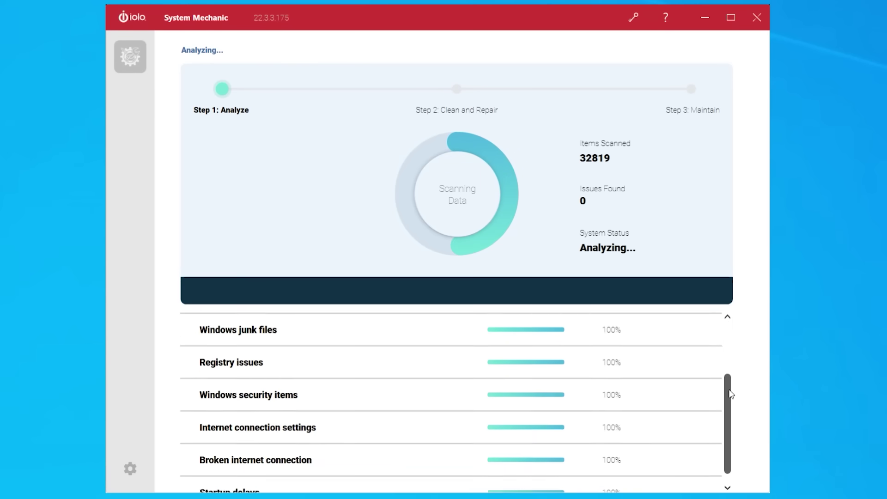
pyautogui.moveTo(835, 428); pyautogui.dragTo(853, 221)
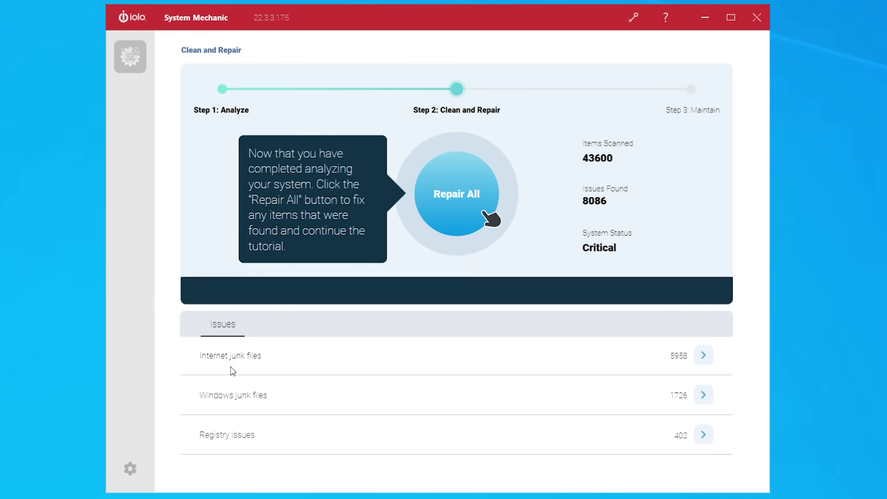
pyautogui.click(707, 439)
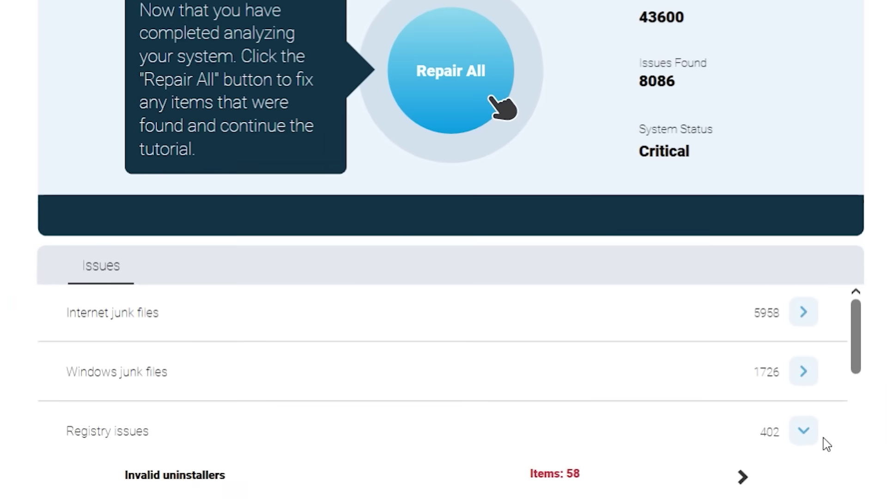
pyautogui.scroll(-2, 827, 412)
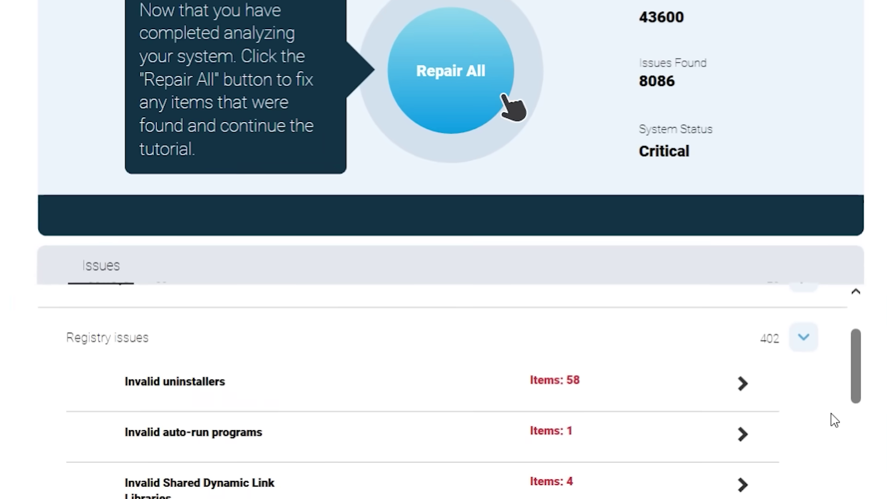
pyautogui.scroll(-1, 834, 419)
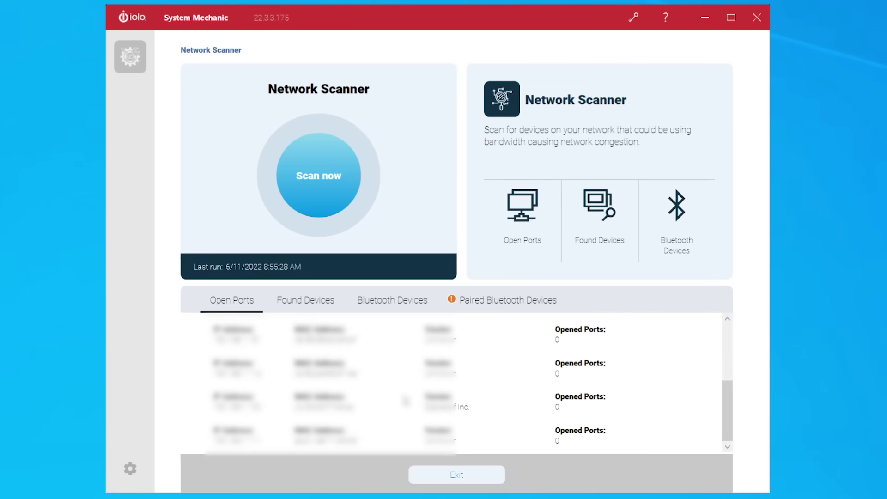
# - Review the paired Bluetooth devices listed in the Network Scanner results
pyautogui.click(509, 301)
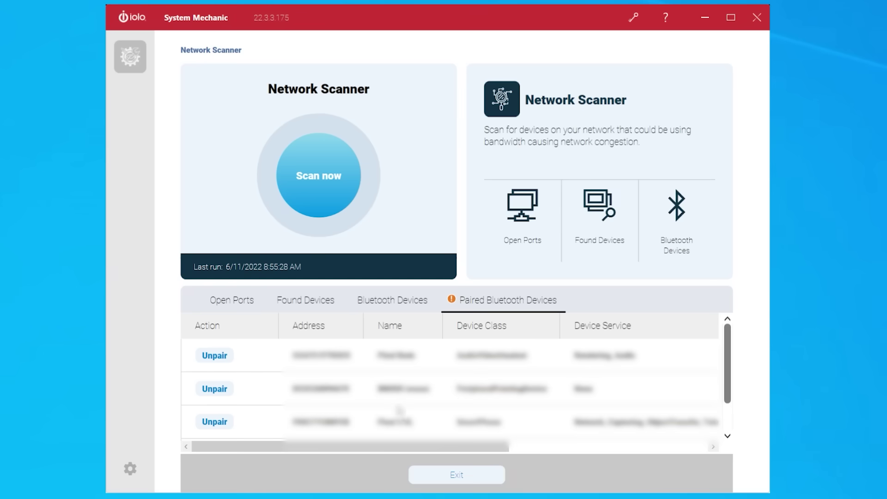
pyautogui.scroll(-1, 415, 388)
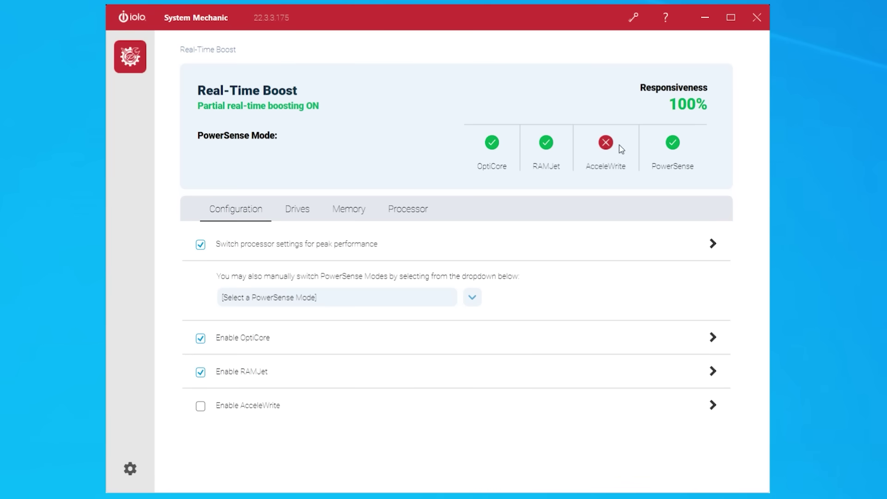
# - Show the AcceleWrite description in the Real-Time Boost configuration and enable AcceleWrite
pyautogui.click(295, 419)
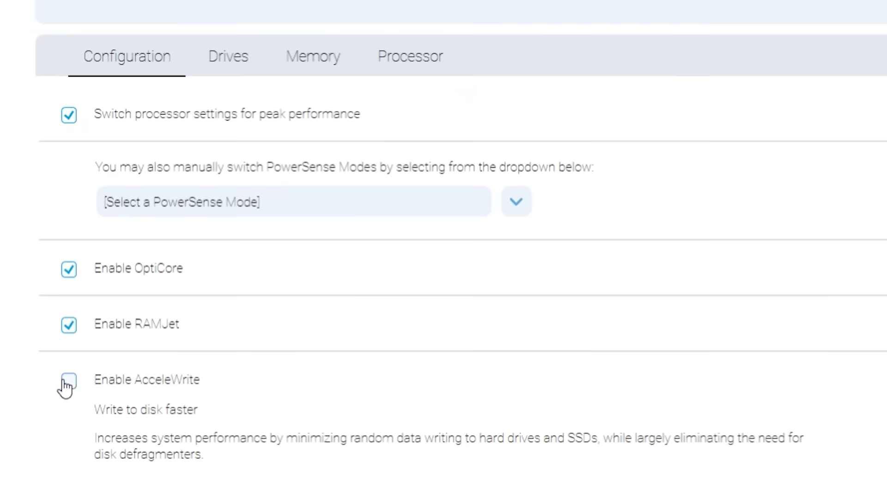
pyautogui.click(201, 406)
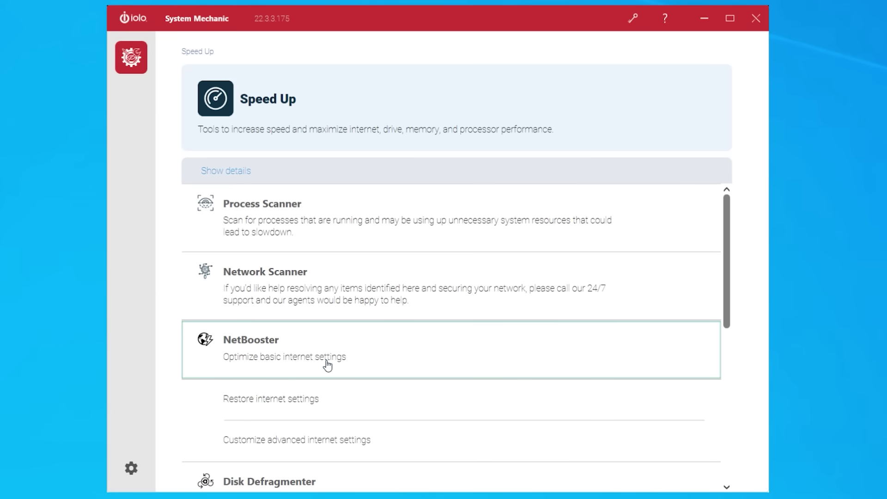
# - Optimize the basic internet settings with NetBooster, accepting the refresh of the internet connection
pyautogui.click(323, 364)
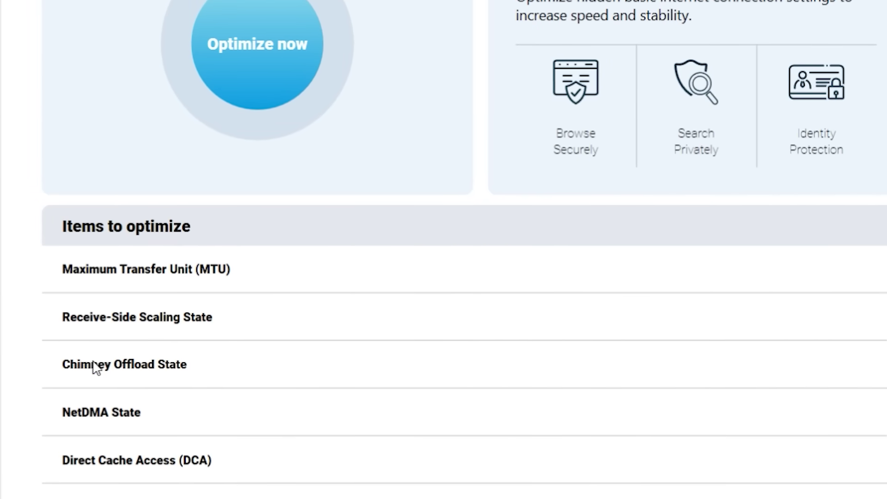
pyautogui.click(265, 51)
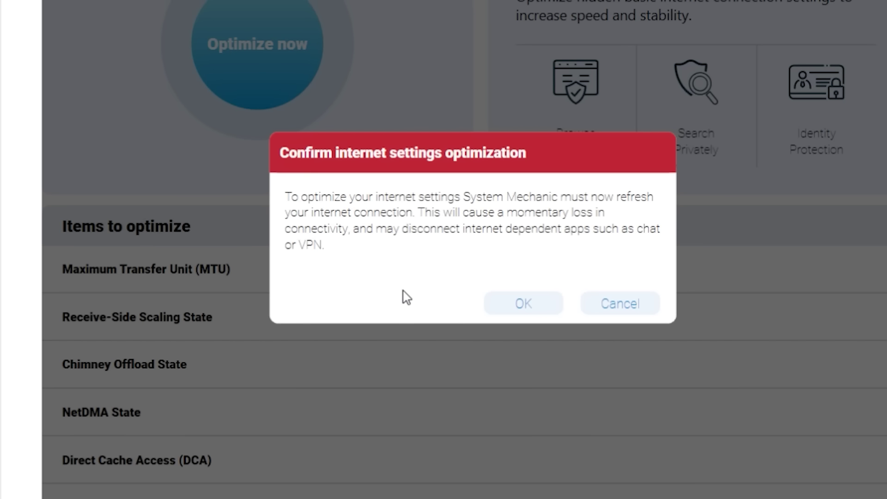
pyautogui.click(525, 301)
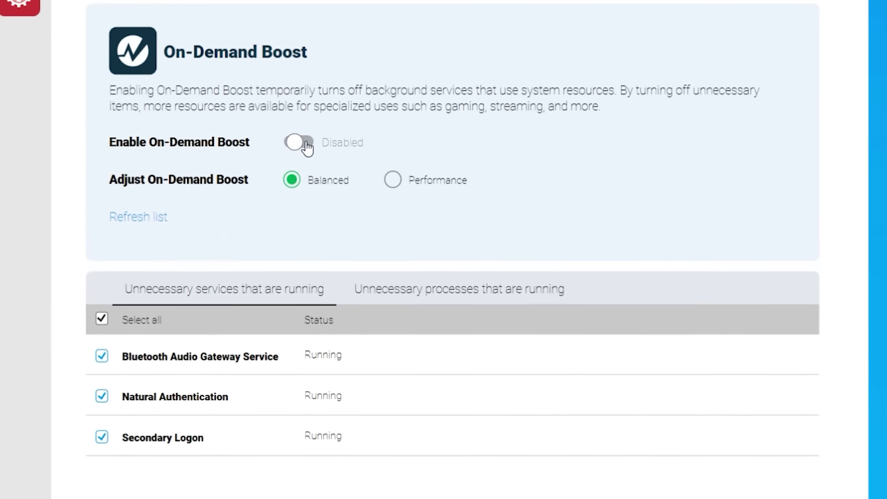
# - Adjust On-Demand Boost to the Performance mode
pyautogui.click(387, 178)
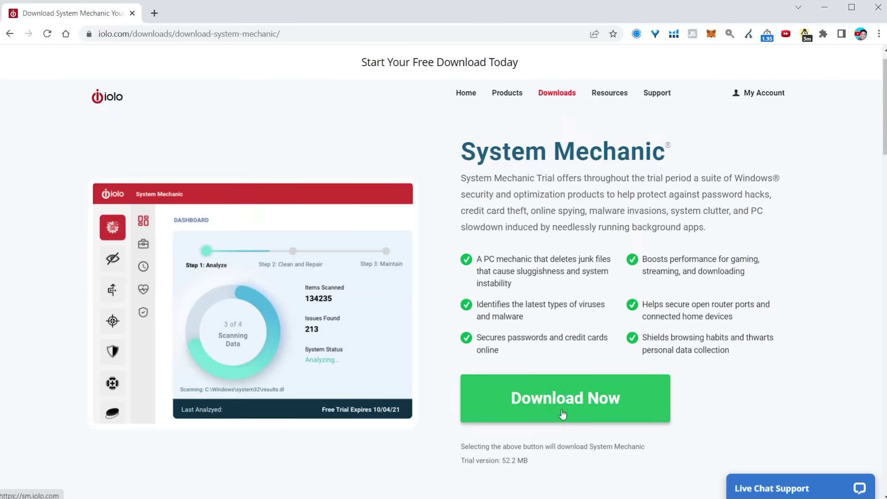
# - Switch to Chrome and download the System Mechanic trial from the iolo downloads page
pyautogui.click(563, 414)
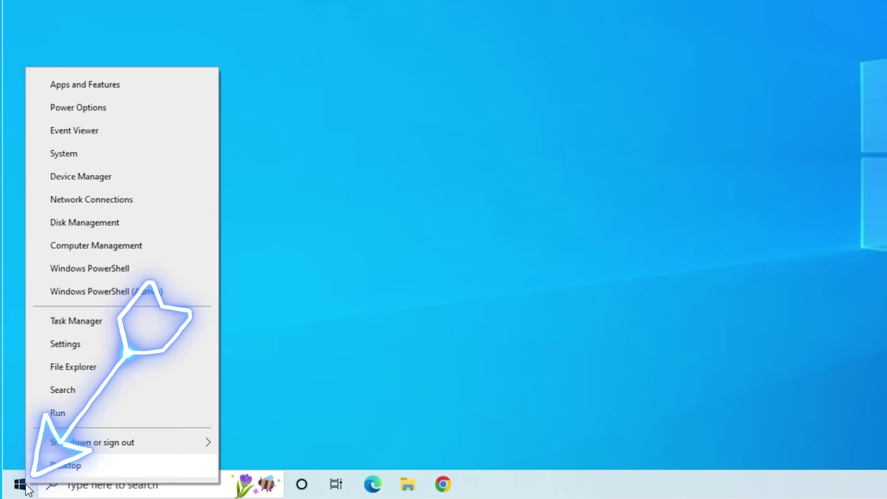
# - Open the Storage Sense configuration page from the Storage section of the Windows System settings
pyautogui.click(66, 346)
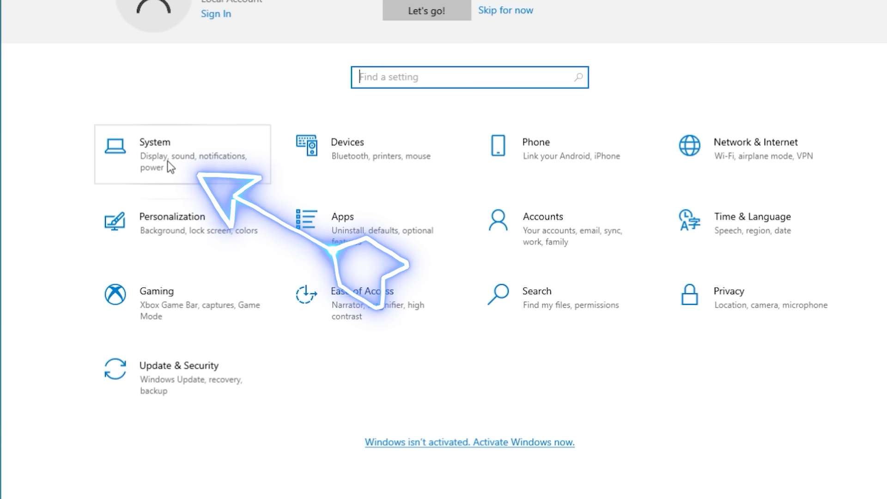
pyautogui.click(170, 167)
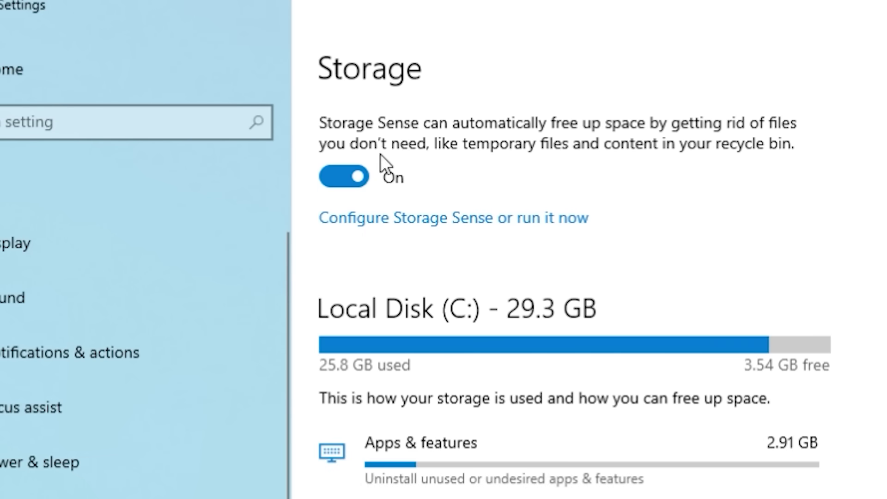
pyautogui.click(471, 220)
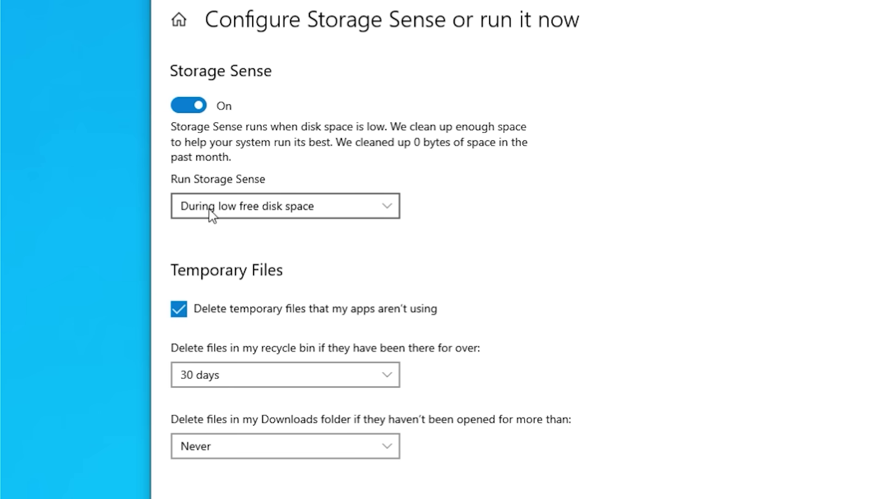
# - Schedule Storage Sense to run every week, and set the deletion of recycle bin files to Never
pyautogui.click(387, 208)
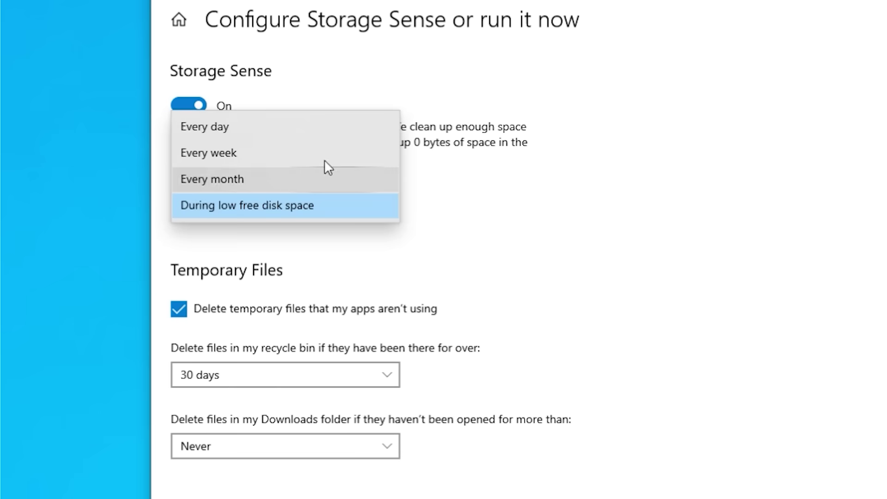
pyautogui.click(267, 167)
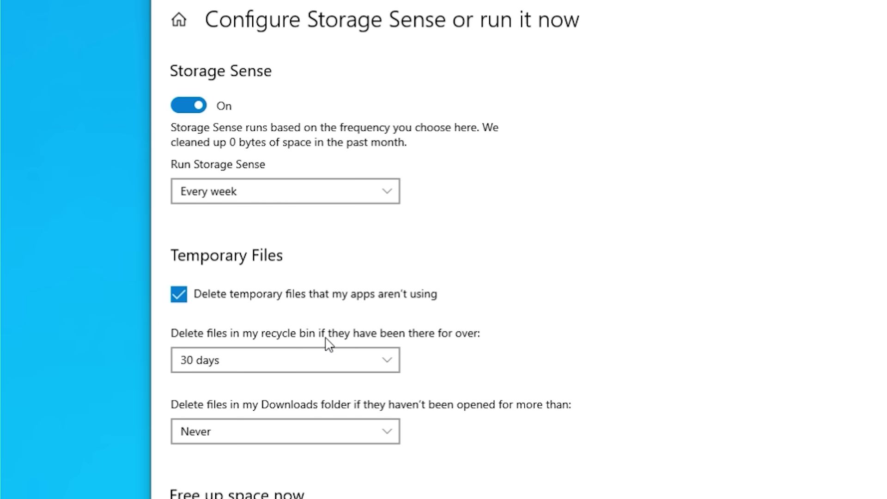
pyautogui.click(276, 364)
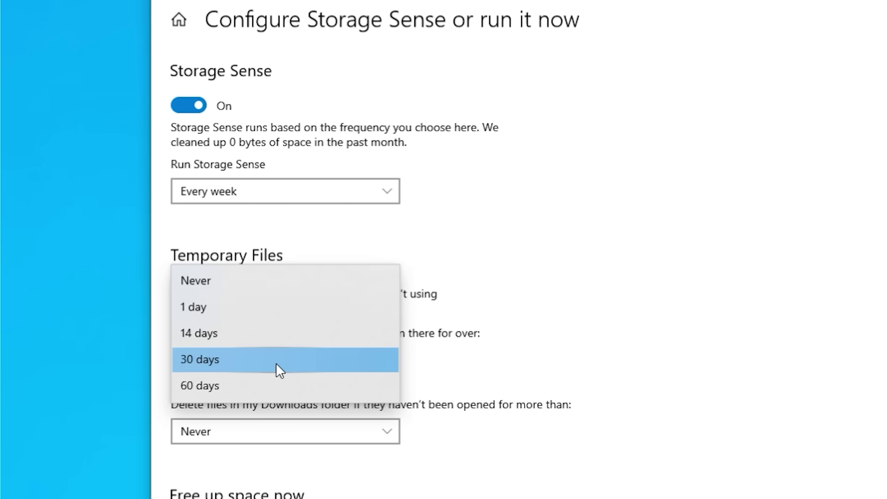
pyautogui.click(269, 286)
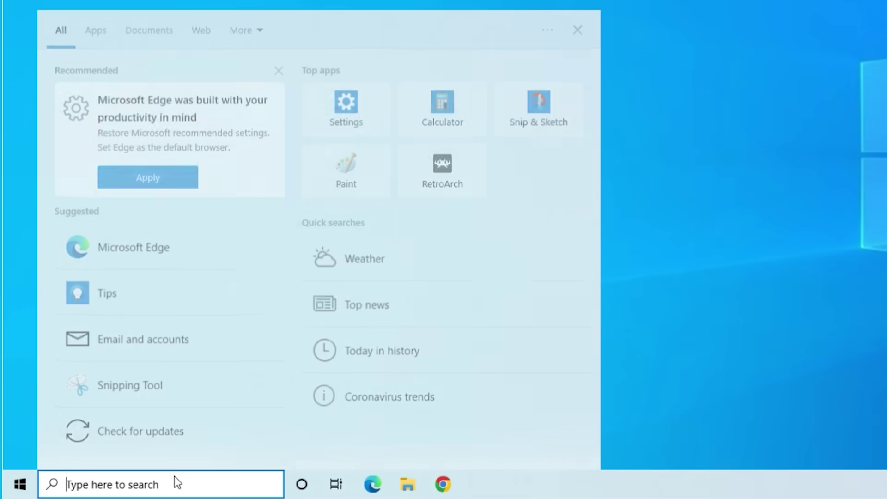
# - Search Windows for "disk" and open Disk Cleanup for drive C:
pyautogui.write('disk')
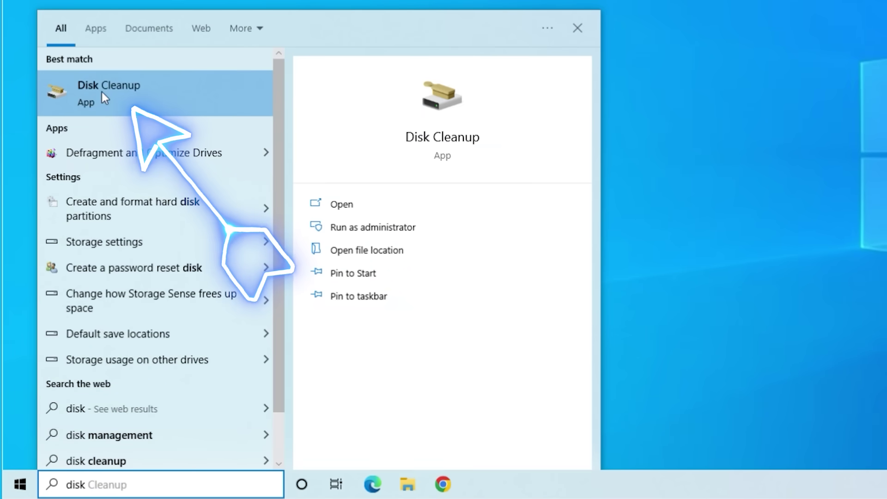
pyautogui.click(130, 90)
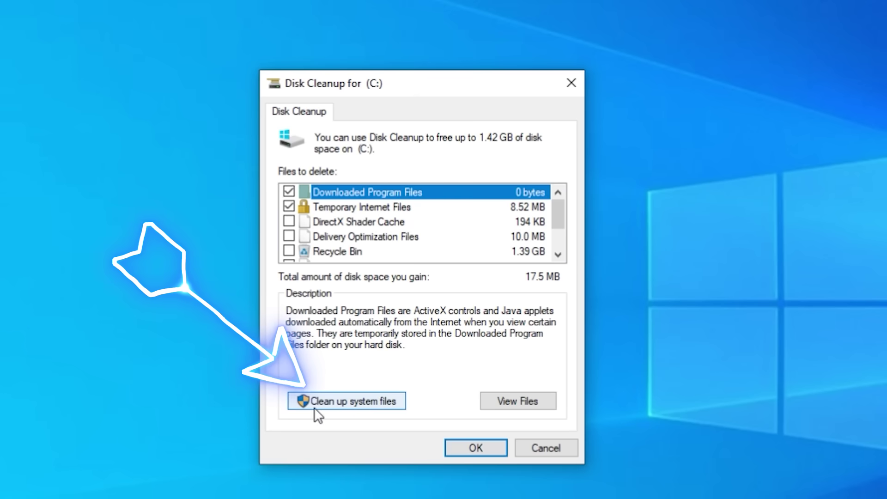
# - Switch Disk Cleanup to system files and select Windows Update Cleanup, Windows error reports, DirectX Shader Cache, Delivery Optimization Files and Temporary files for deletion
pyautogui.click(337, 401)
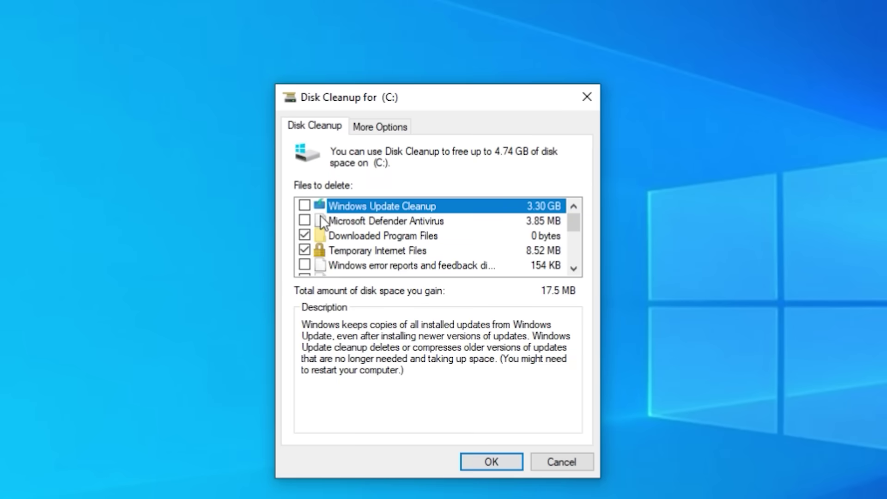
pyautogui.click(305, 204)
pyautogui.scroll(-1, 333, 235)
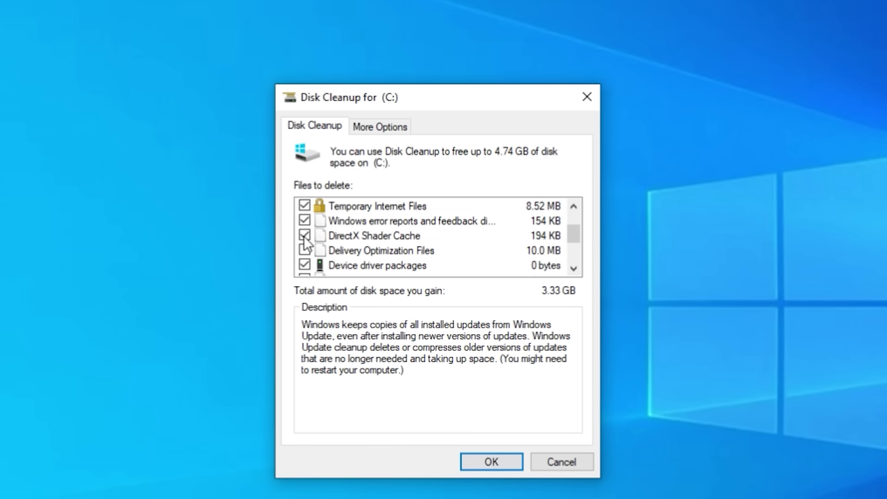
pyautogui.scroll(-1, 346, 250)
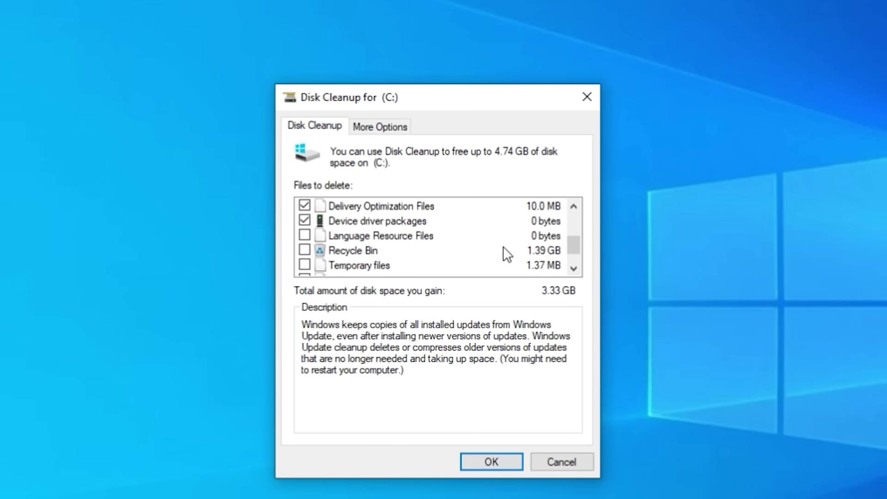
pyautogui.click(305, 265)
pyautogui.scroll(-1, 439, 267)
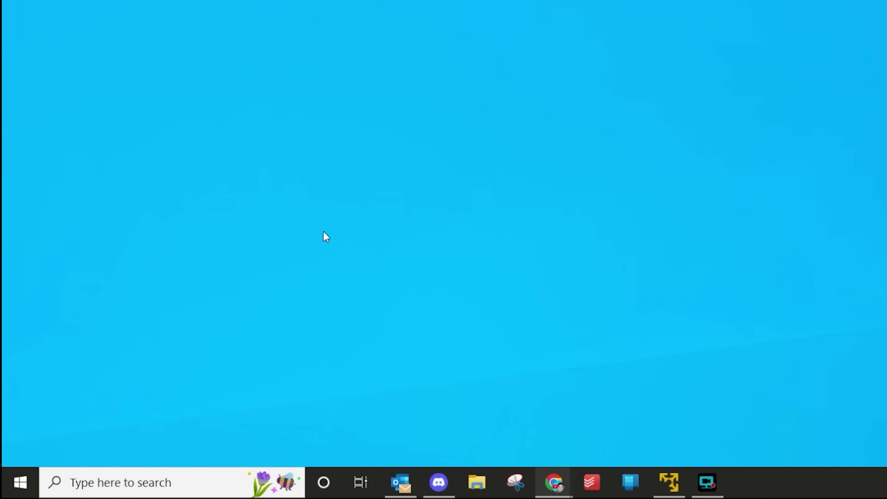
# - Search Windows for "%appdata%" and open the matching file folder
pyautogui.click(187, 481)
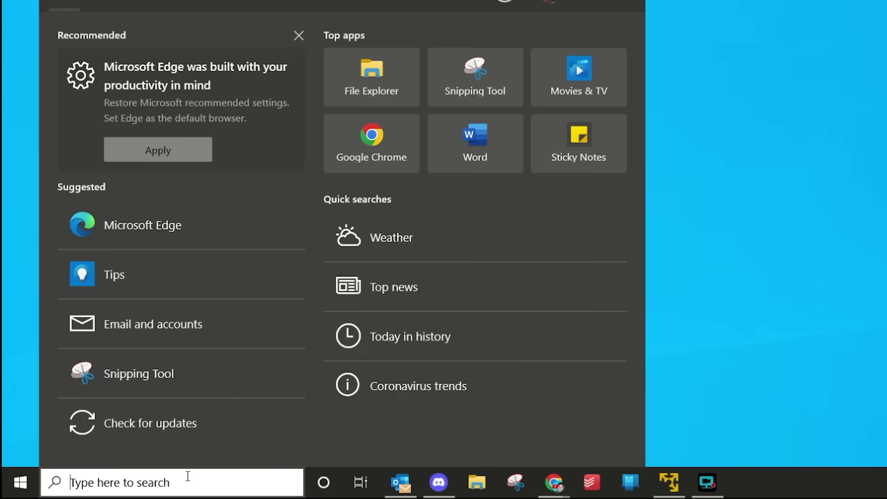
pyautogui.write('%')
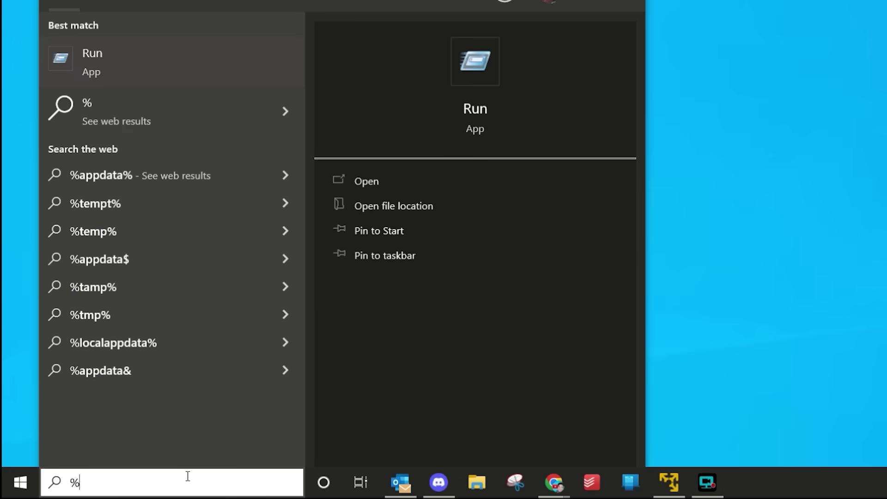
pyautogui.write('app')
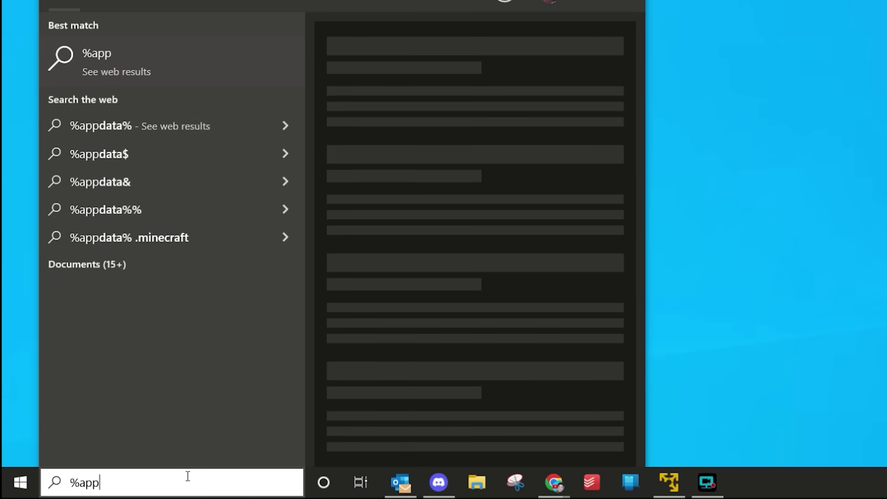
pyautogui.write('data%')
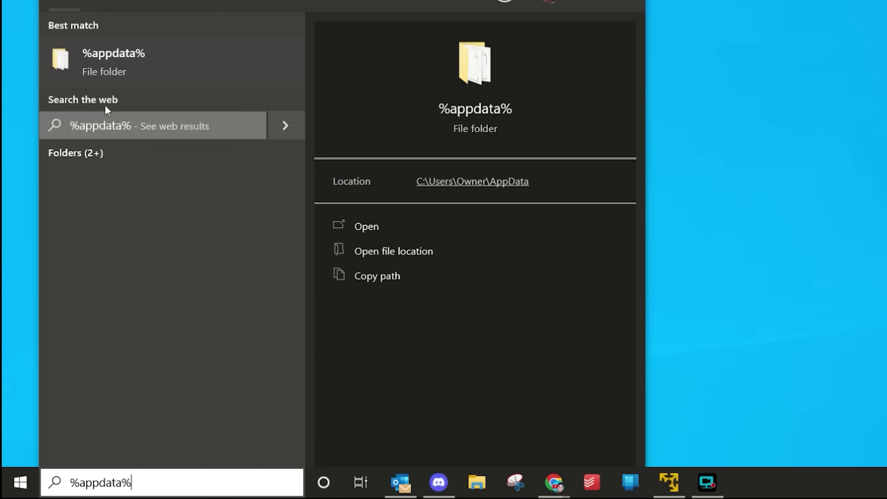
pyautogui.click(103, 67)
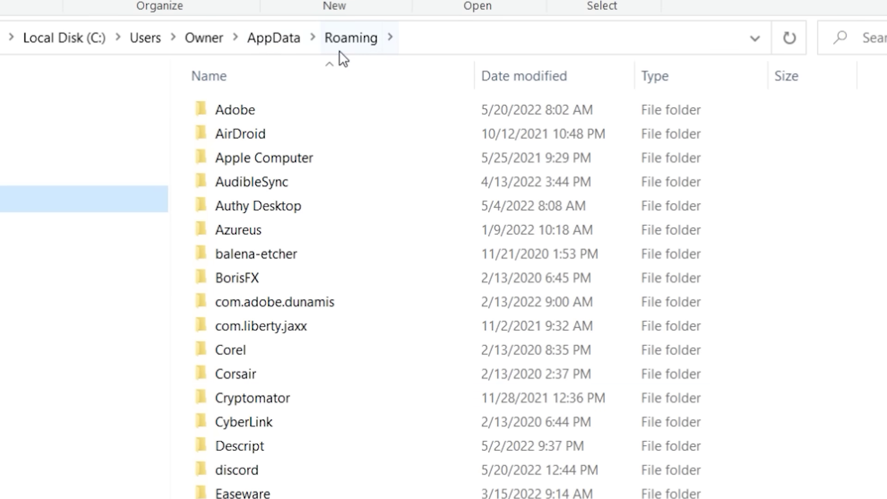
# - Go up to the AppData folder and open the Data folder inside Local\Spotify
pyautogui.click(274, 37)
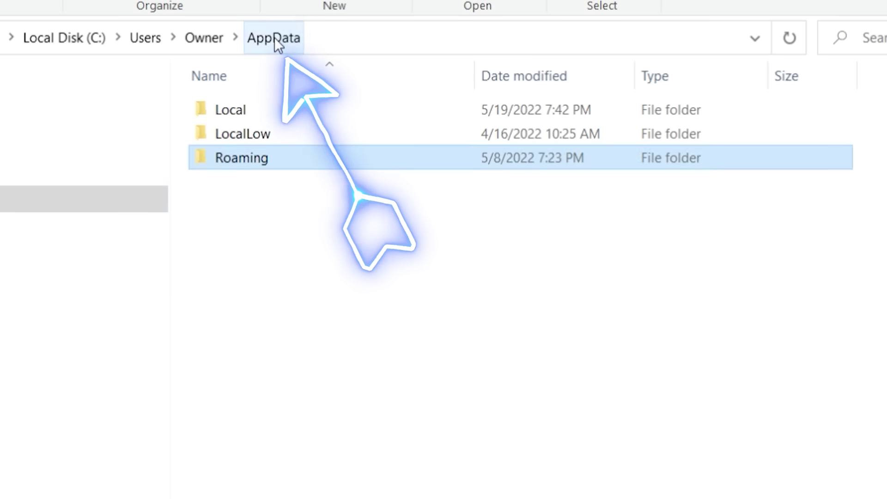
pyautogui.doubleClick(226, 110)
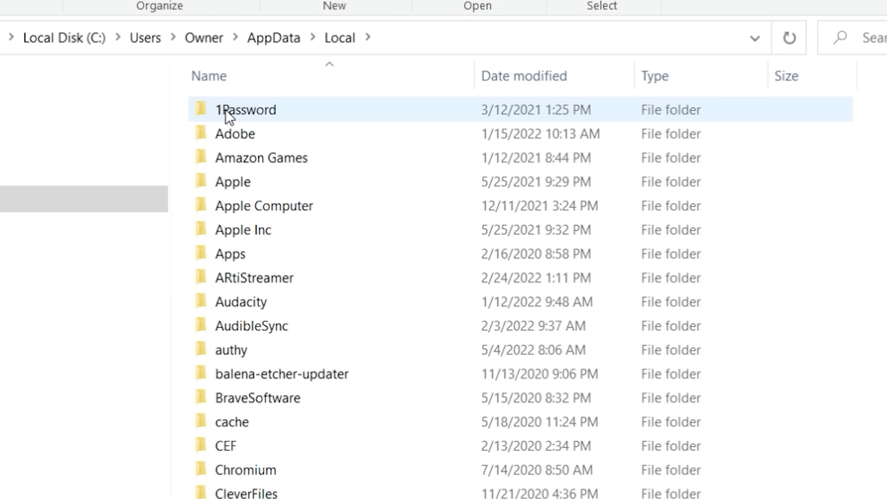
pyautogui.press('s')
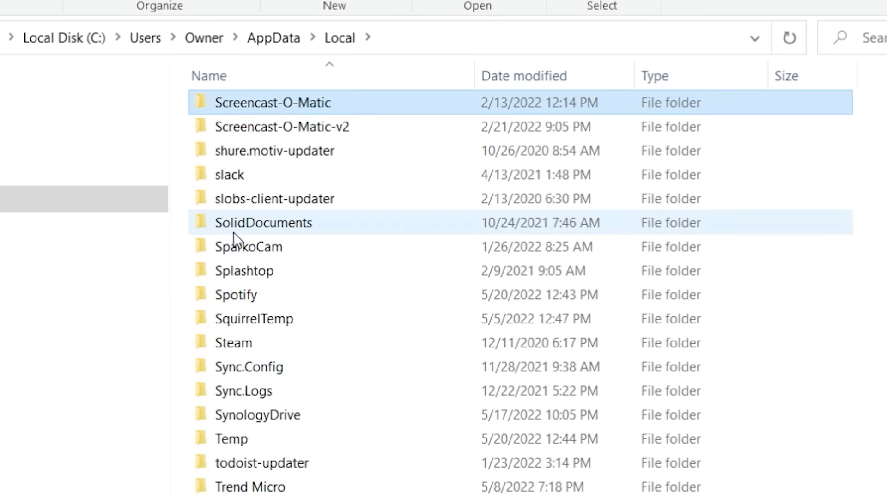
pyautogui.scroll(-1, 243, 284)
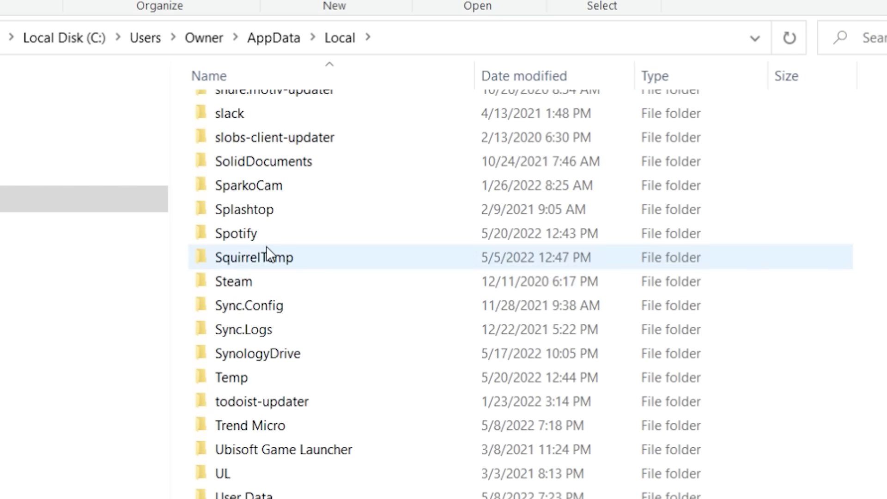
pyautogui.click(251, 231)
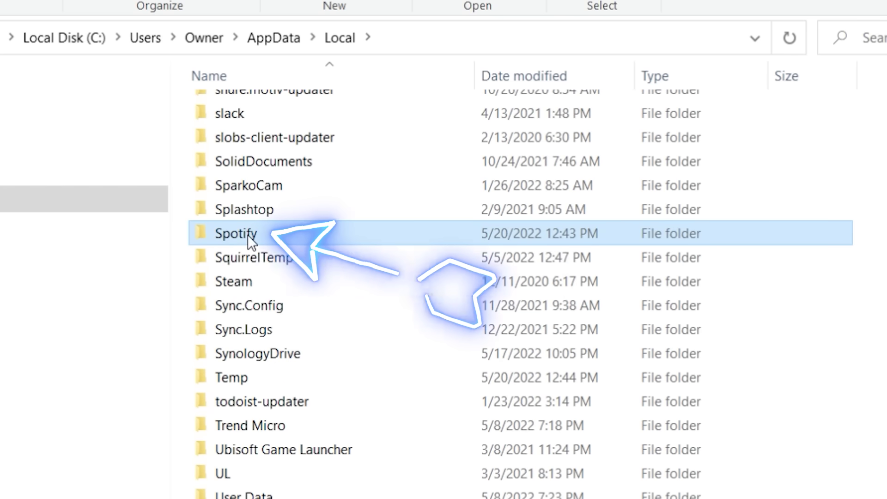
pyautogui.doubleClick(247, 234)
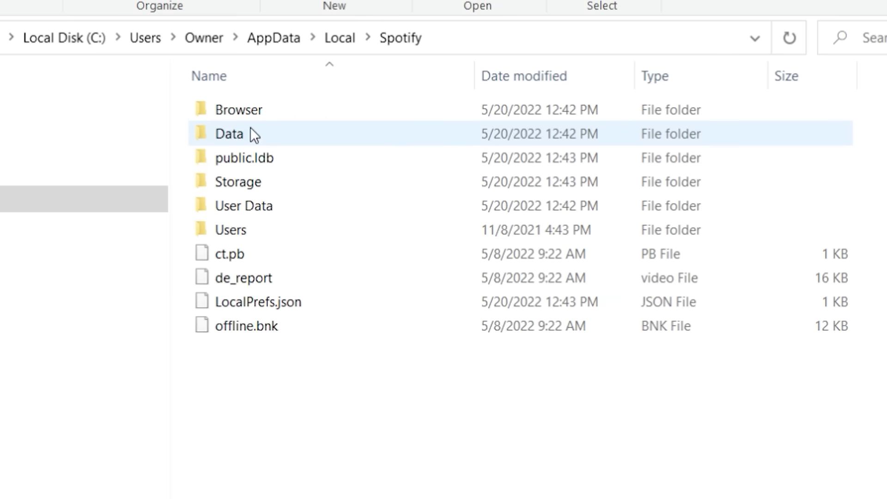
pyautogui.click(237, 134)
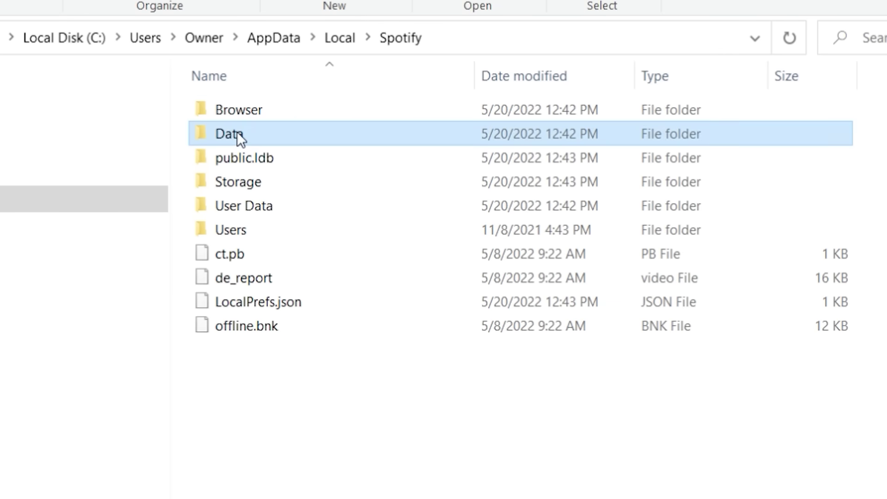
pyautogui.doubleClick(237, 134)
# - Delete all the cached folders inside Spotify's Data folder
pyautogui.scroll(-7, 432, 258)
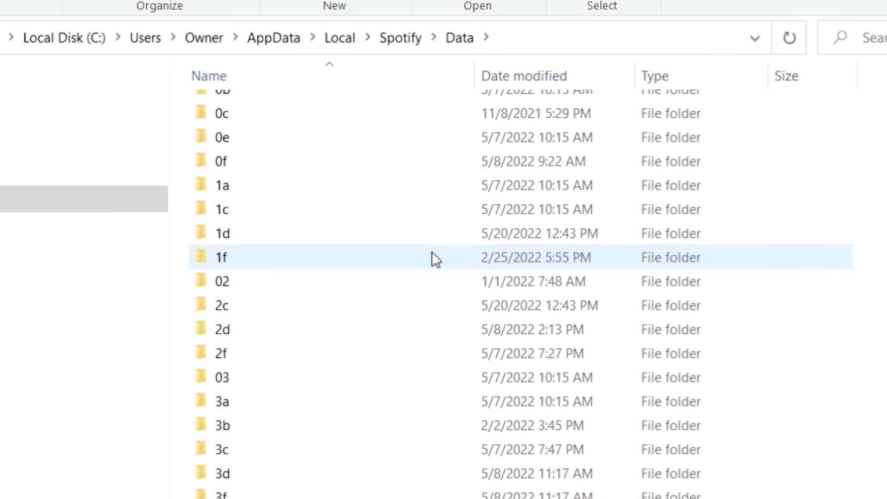
pyautogui.scroll(-11, 431, 251)
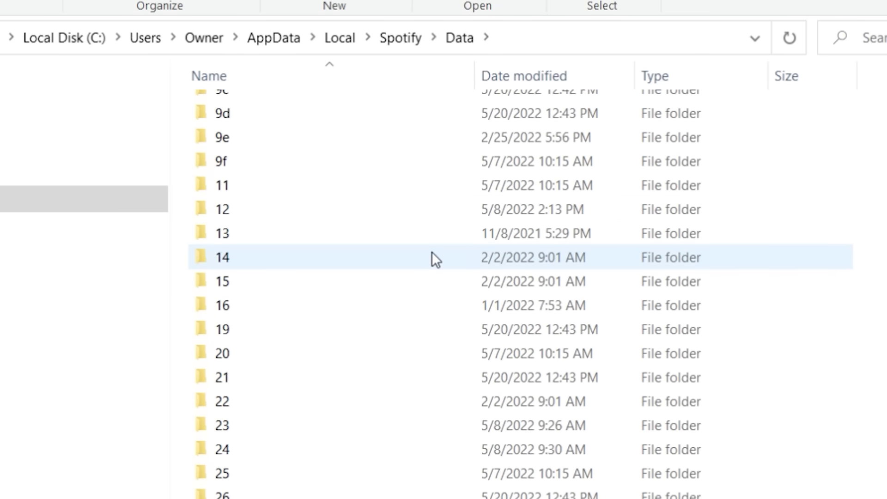
pyautogui.scroll(8, 396, 292)
pyautogui.scroll(9, 395, 292)
pyautogui.hotkey('ctrl', 'a')
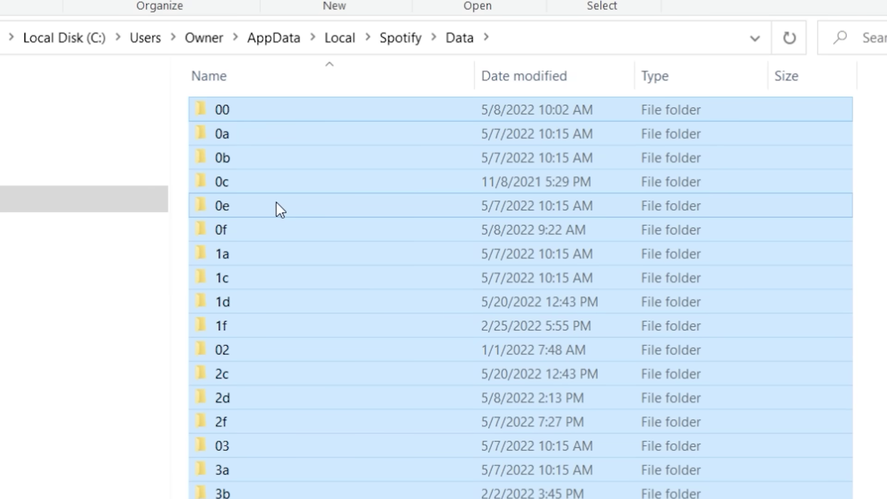
pyautogui.press('Delete')
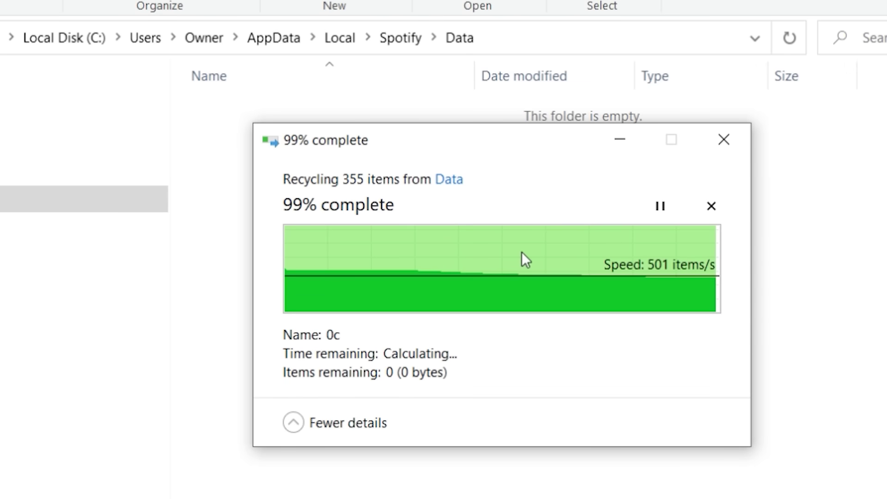
pyautogui.click(721, 147)
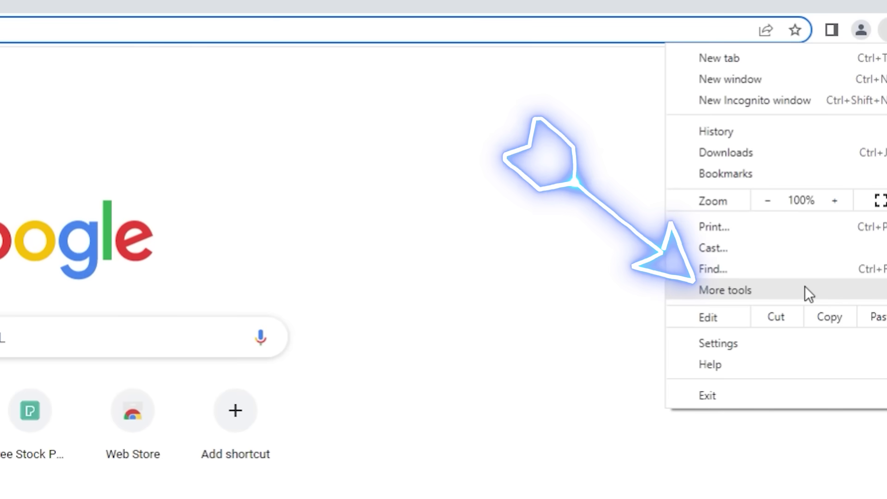
# - In Chrome, open Clear browsing data and exclude browsing history and cookies, keeping only Cached images and files selected
pyautogui.moveTo(805, 287)
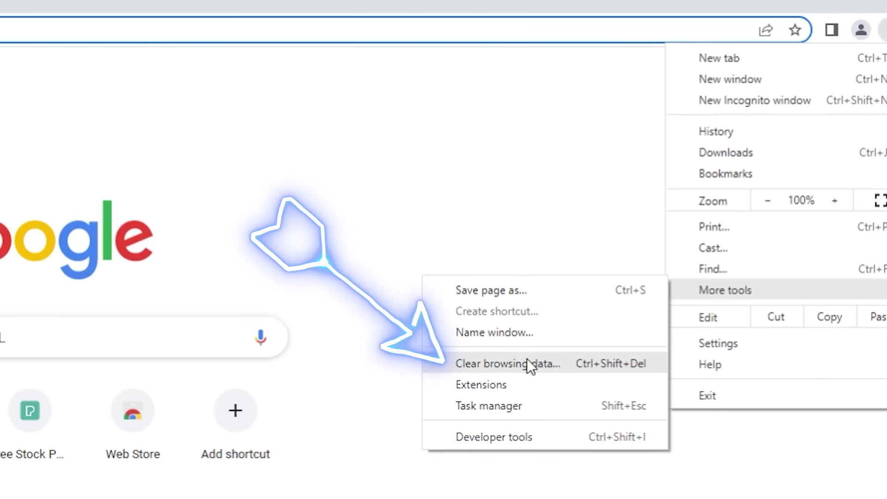
pyautogui.click(508, 364)
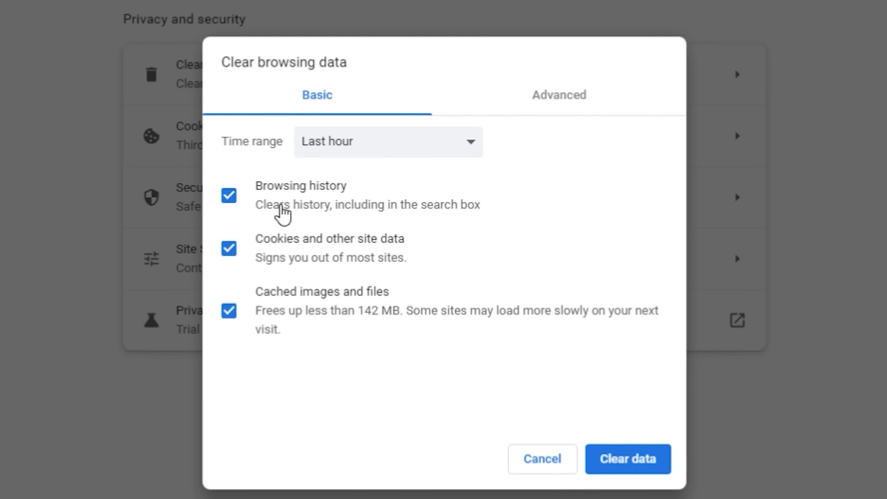
pyautogui.click(229, 196)
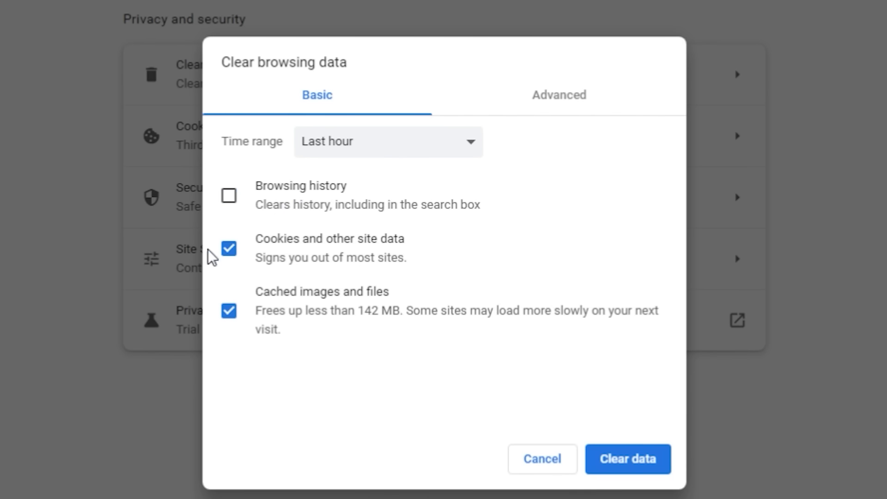
pyautogui.click(229, 252)
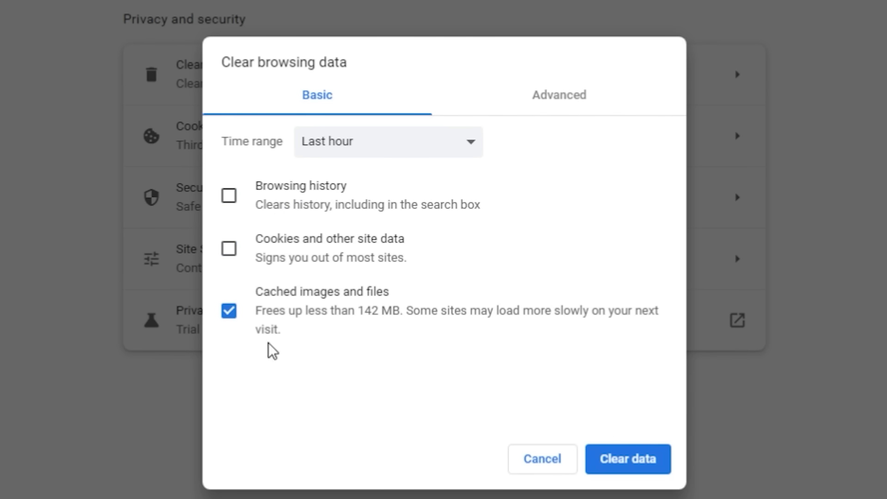
# - Set the time range to All time and clear the cached images and files
pyautogui.click(470, 142)
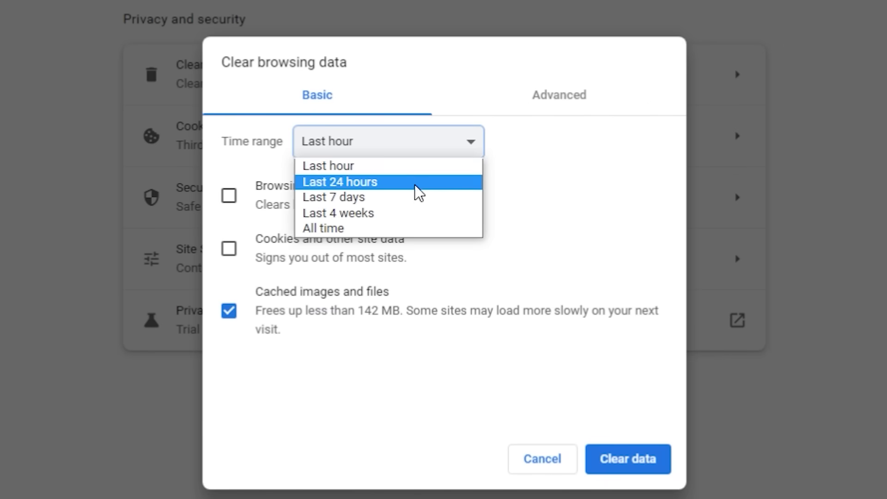
pyautogui.click(406, 231)
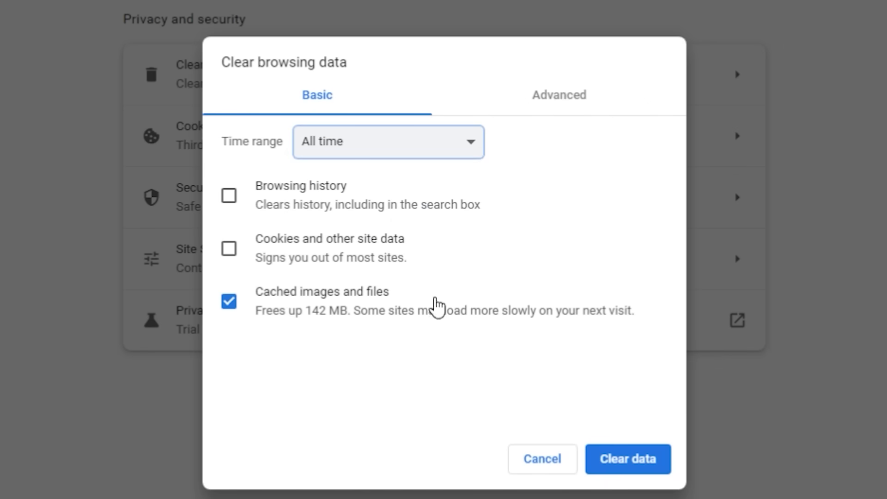
pyautogui.click(616, 467)
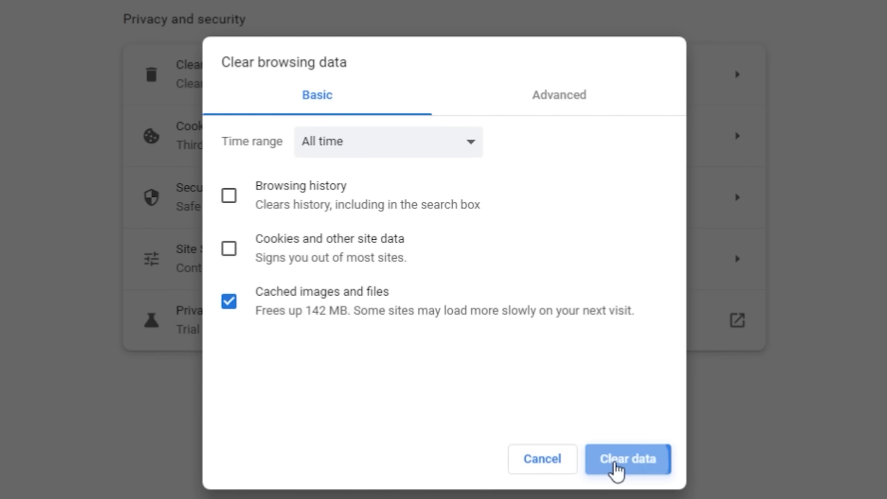